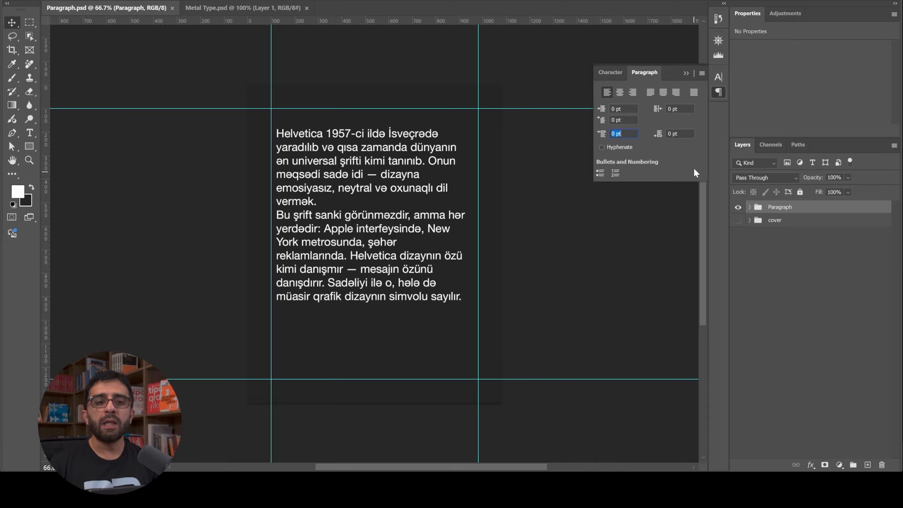
Step: Collapse the Paragraph settings and move the Paragraph group slightly right and down on the canvas
click(718, 93)
drag(372, 216, 380, 221)
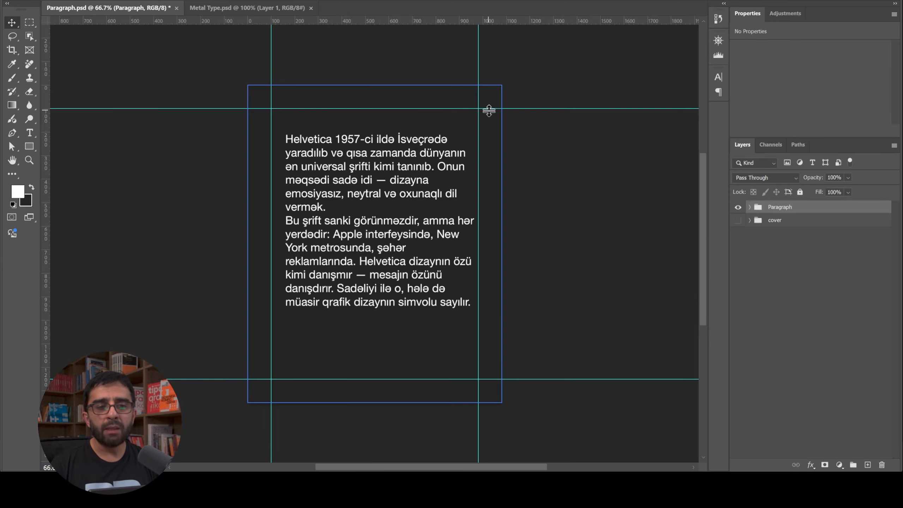
Step: Clear all existing guides from the document
click(167, 8)
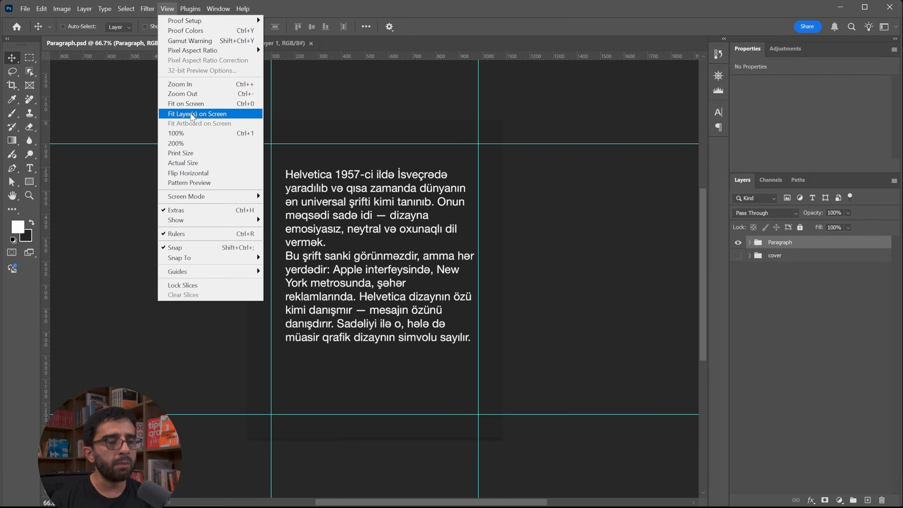
mouse_move(238, 245)
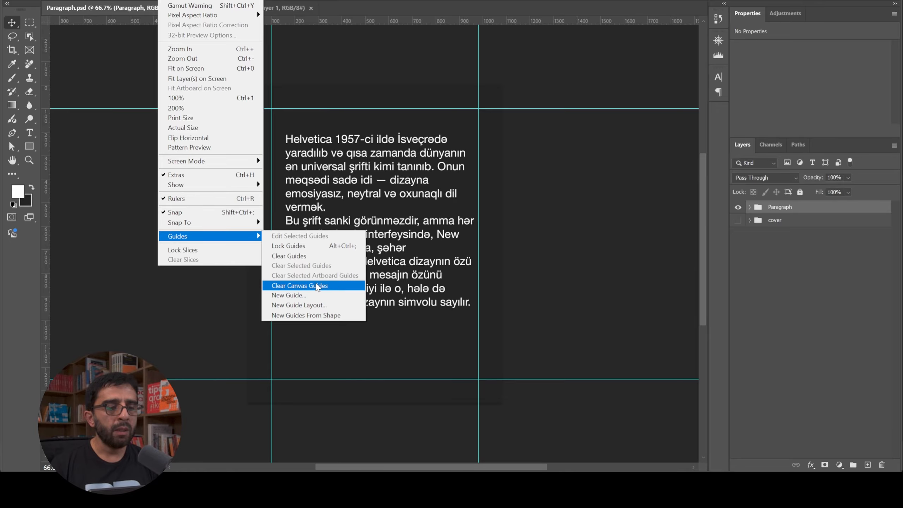
click(289, 256)
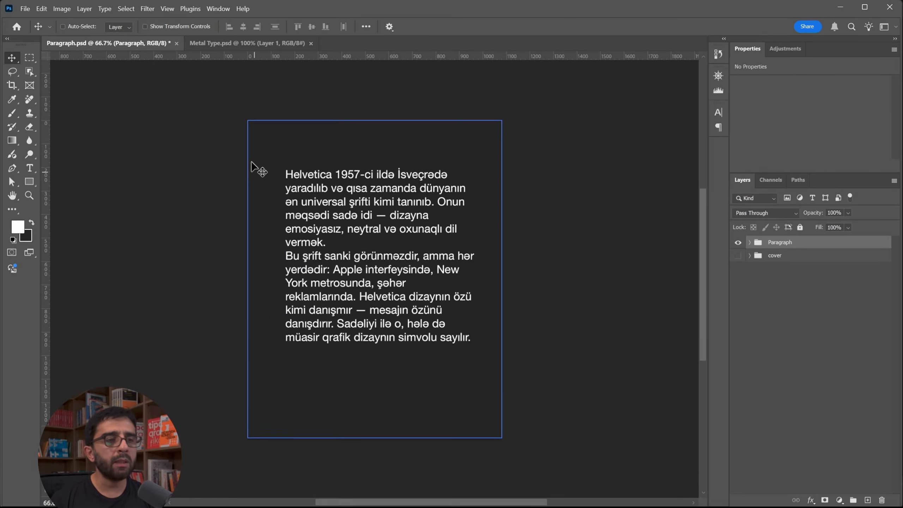
Step: Start a new guide layout with 100 px margins and 3 columns with a 0 px gutter
click(170, 5)
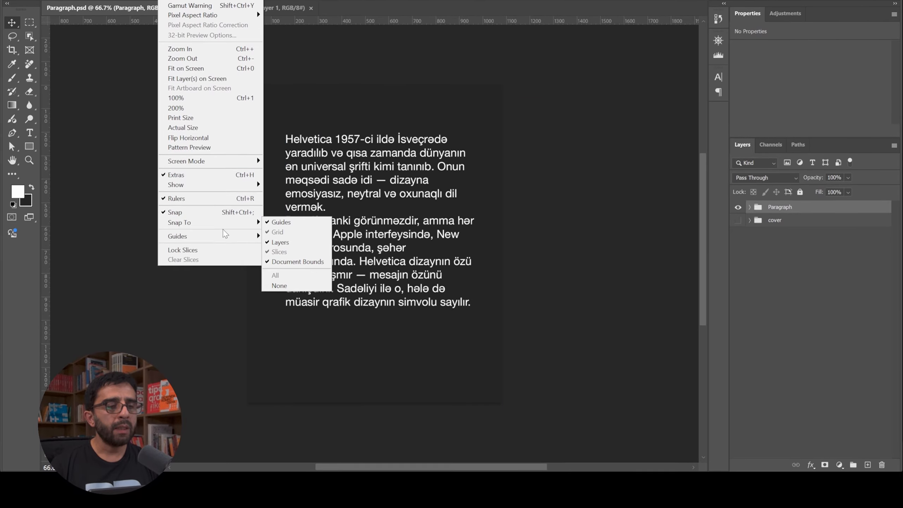
click(311, 336)
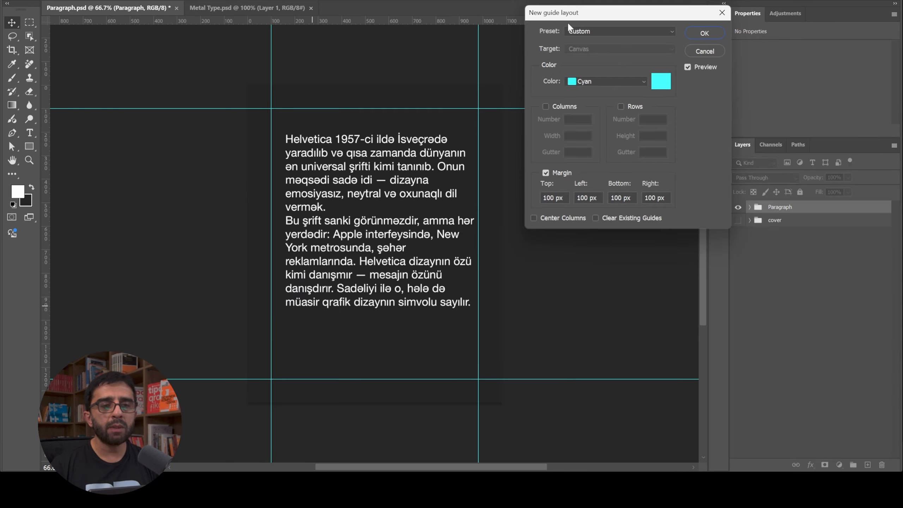
drag(582, 12, 587, 38)
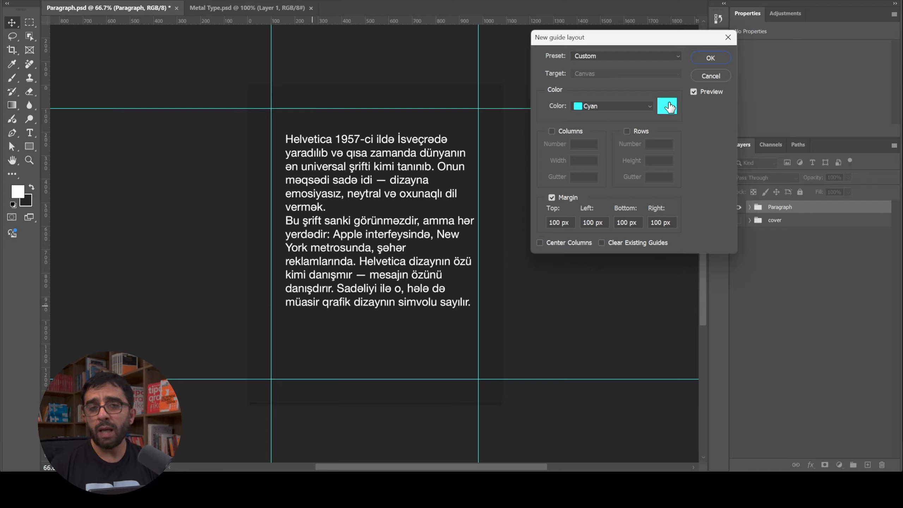
click(555, 132)
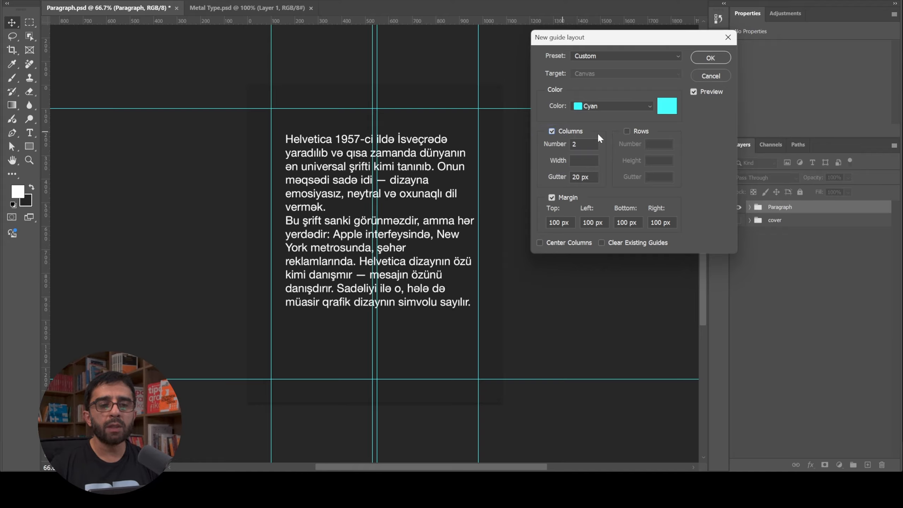
double_click(585, 144)
text(3)
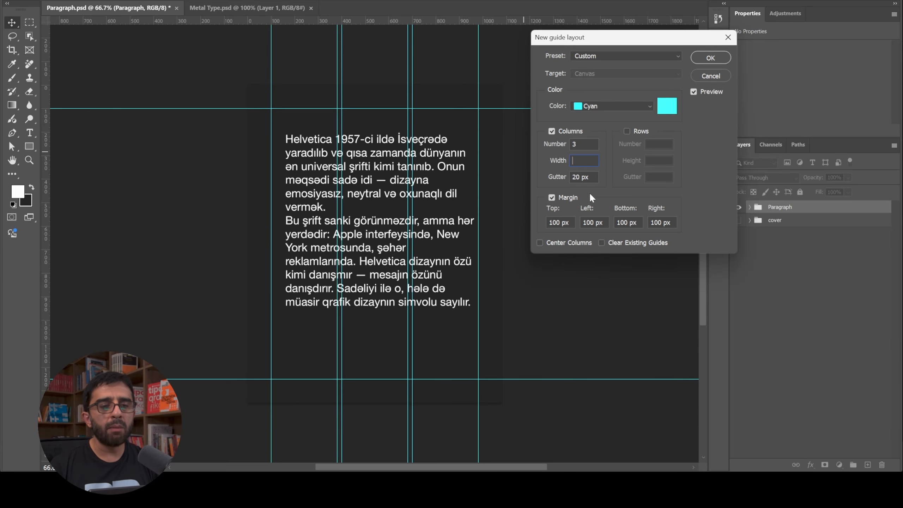
key(Tab)
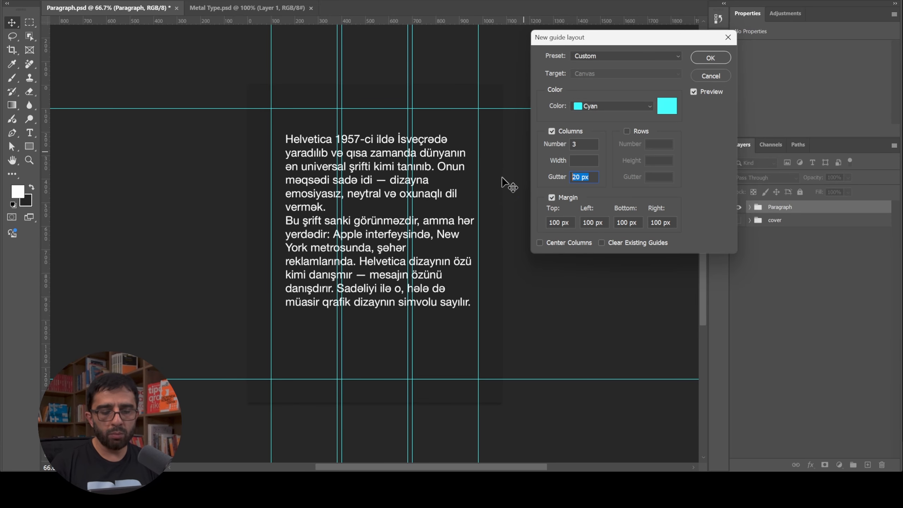
text(0)
key(Tab)
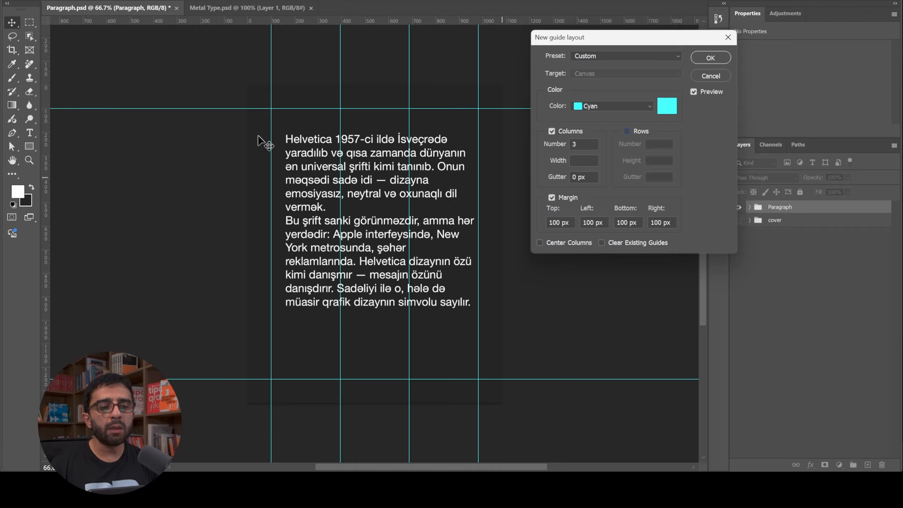
Step: Add 7 rows with a 0 px gutter to the guide layout and apply it
click(627, 131)
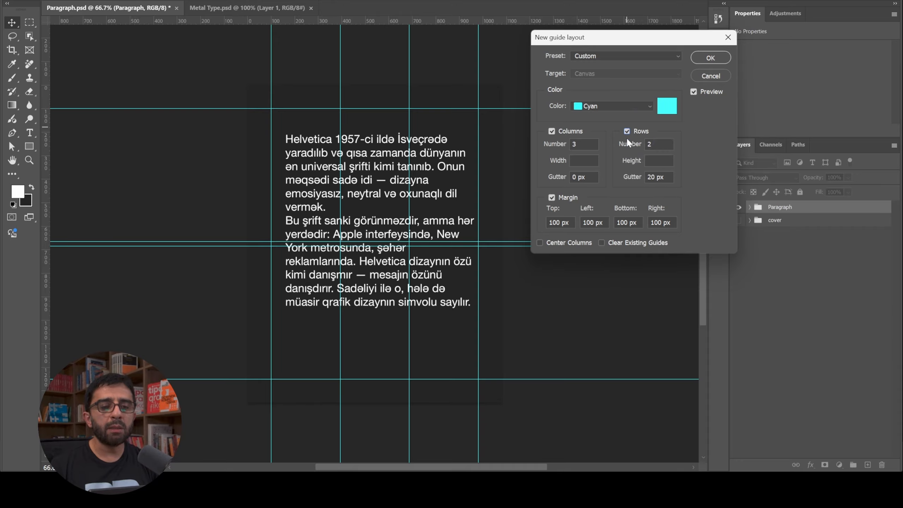
drag(668, 178, 595, 172)
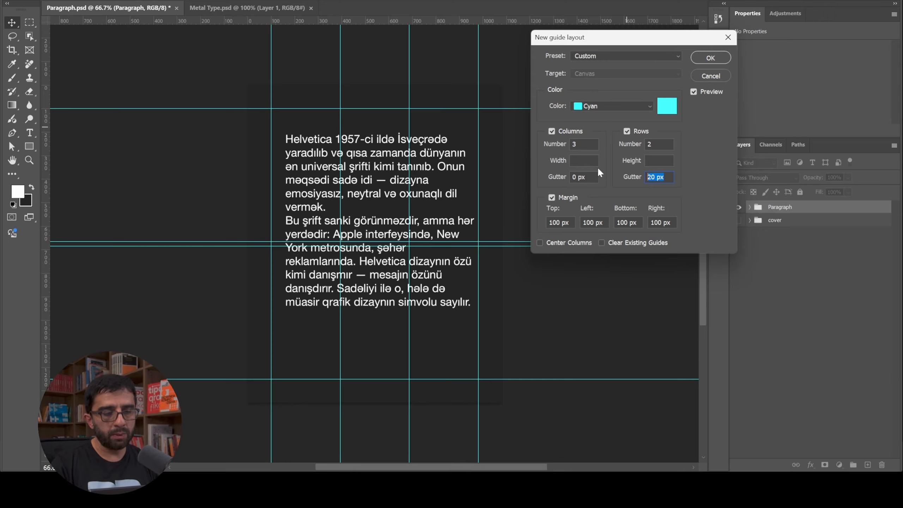
text(0)
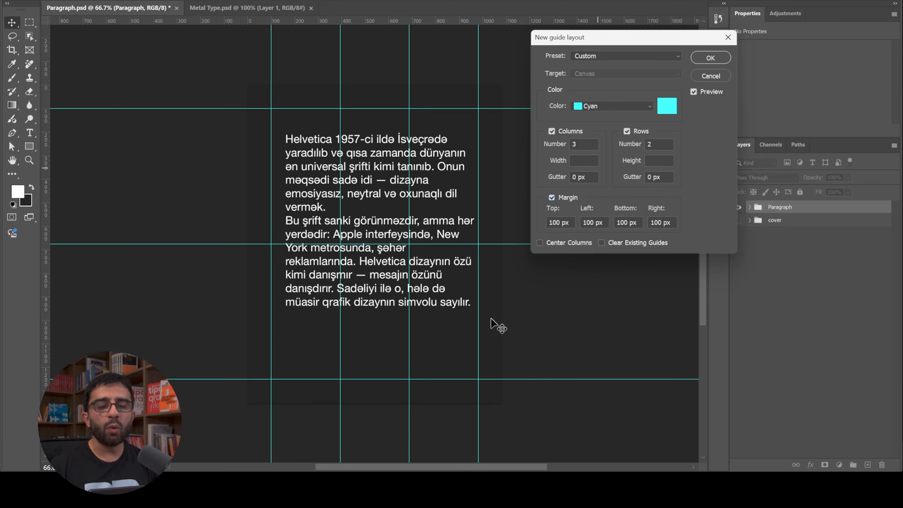
double_click(650, 143)
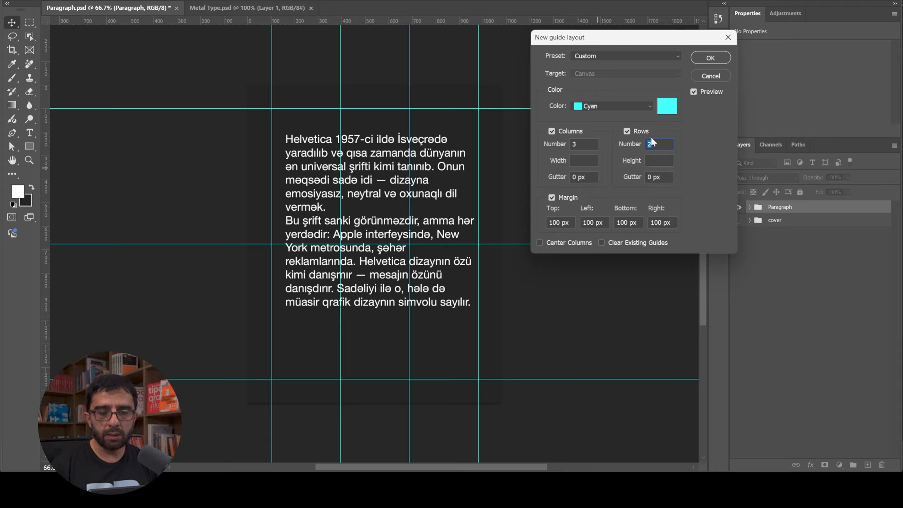
key(Up)
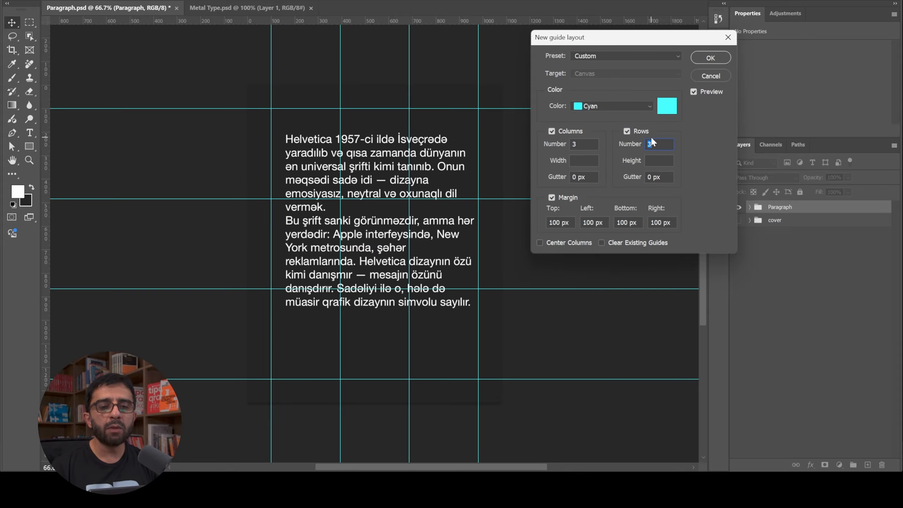
key(Up)
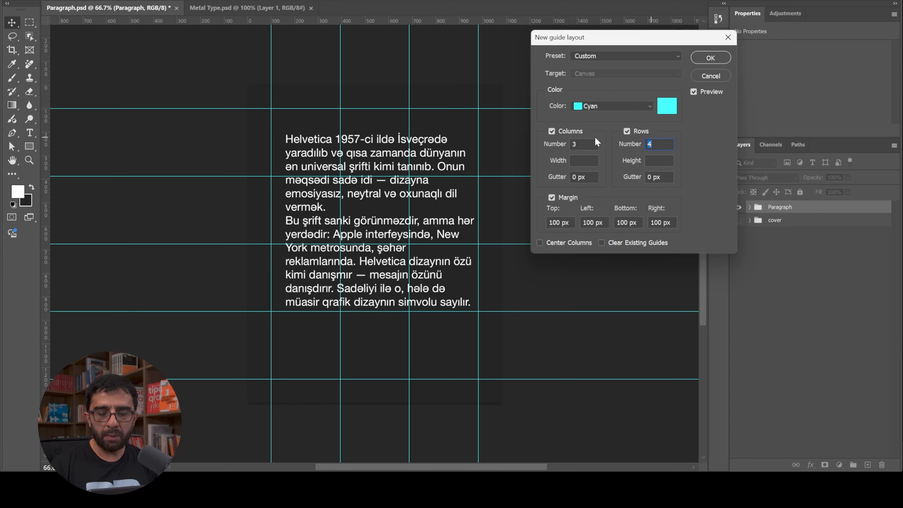
key(Up)
key(Up)
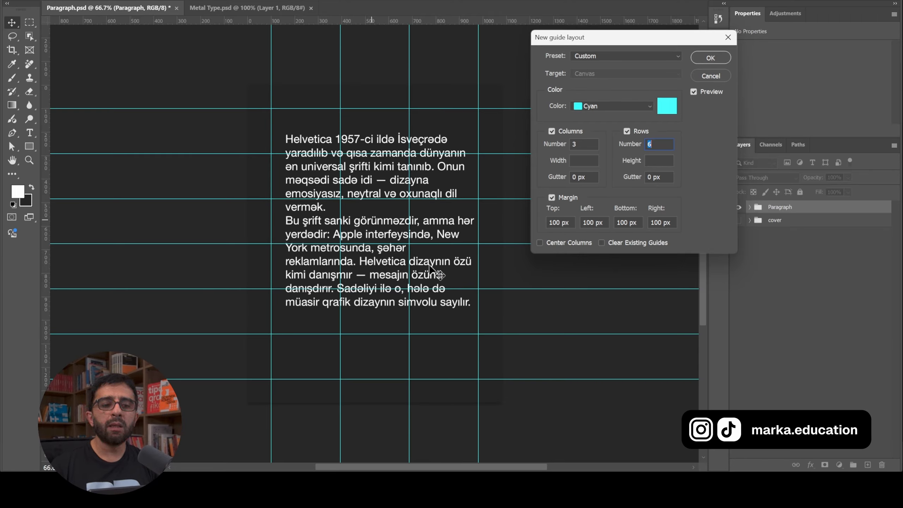
key(Up)
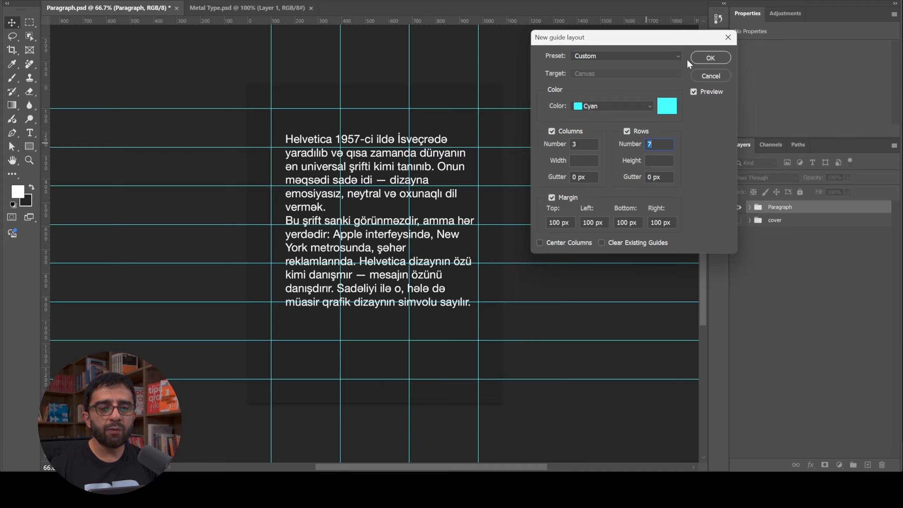
click(710, 58)
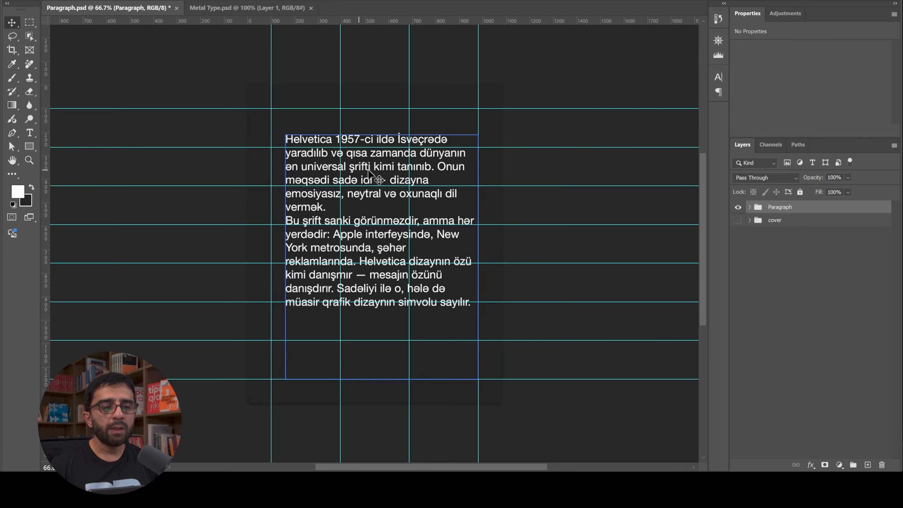
Step: Resize the Helvetica text box to about 587 px wide, spanning the two right-hand columns from the top margin guide into the fifth row
click(750, 207)
click(824, 246)
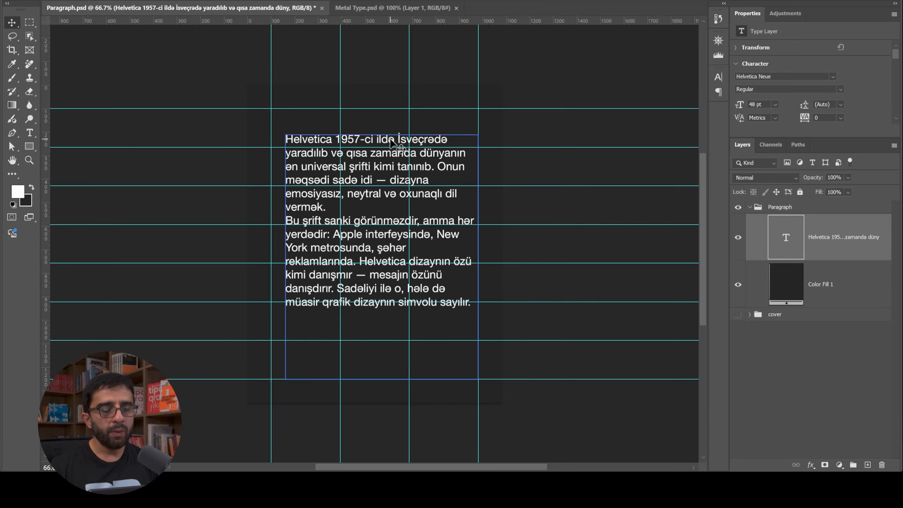
key(t)
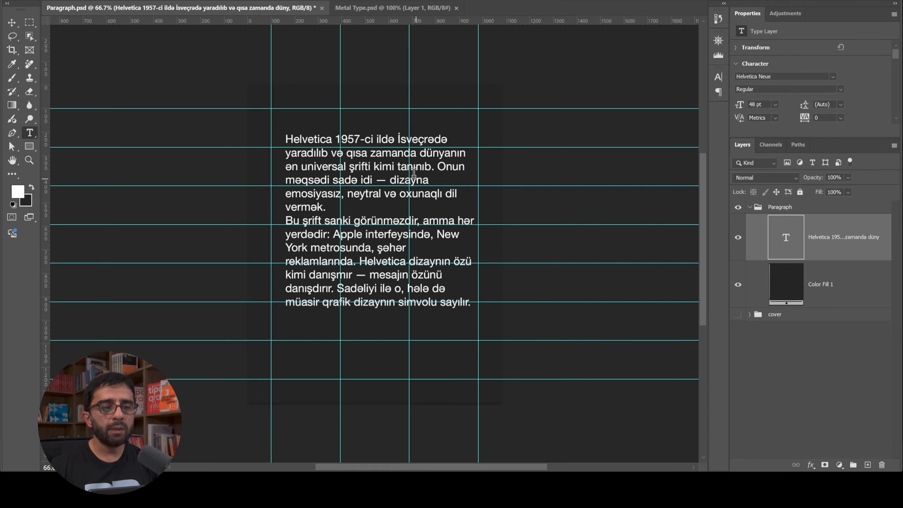
click(381, 154)
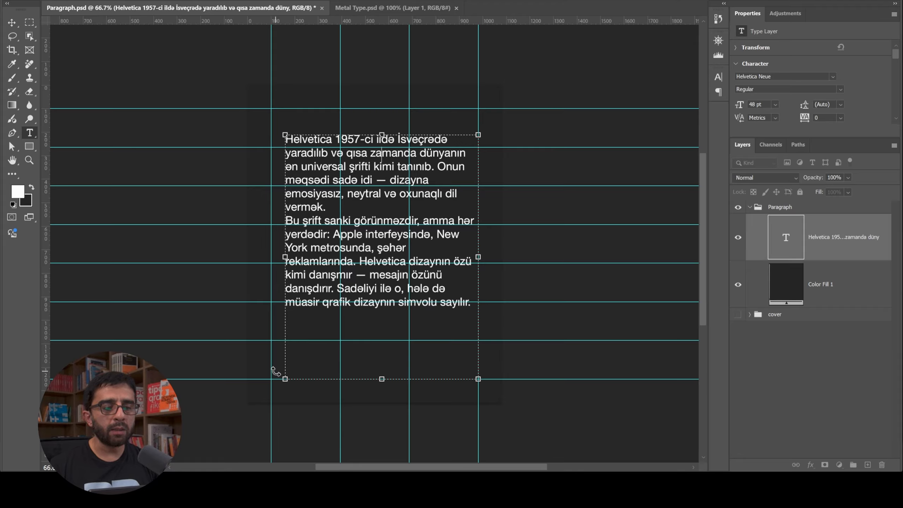
drag(285, 379, 340, 374)
drag(479, 135, 484, 107)
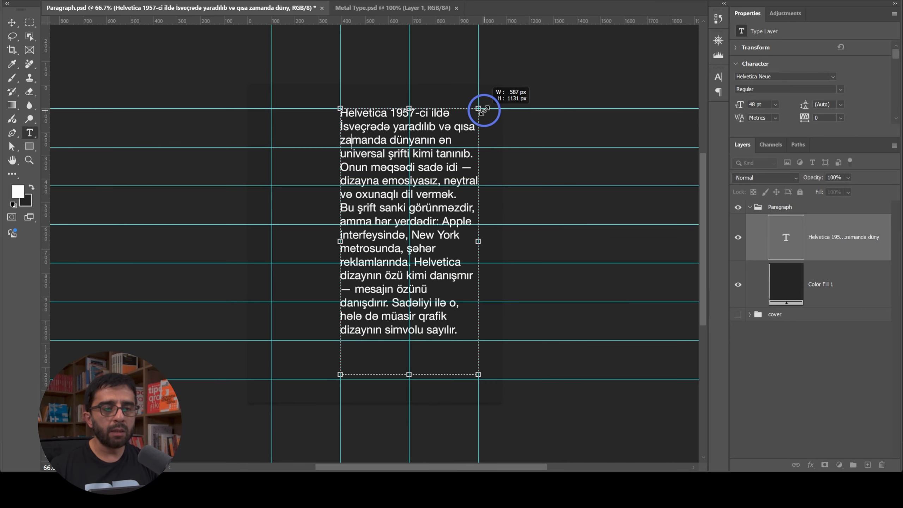
drag(411, 373, 409, 282)
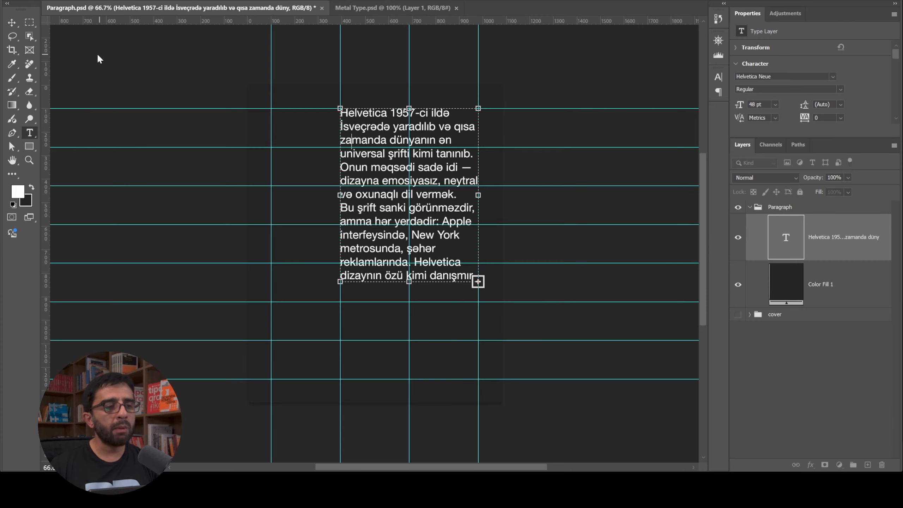
click(12, 22)
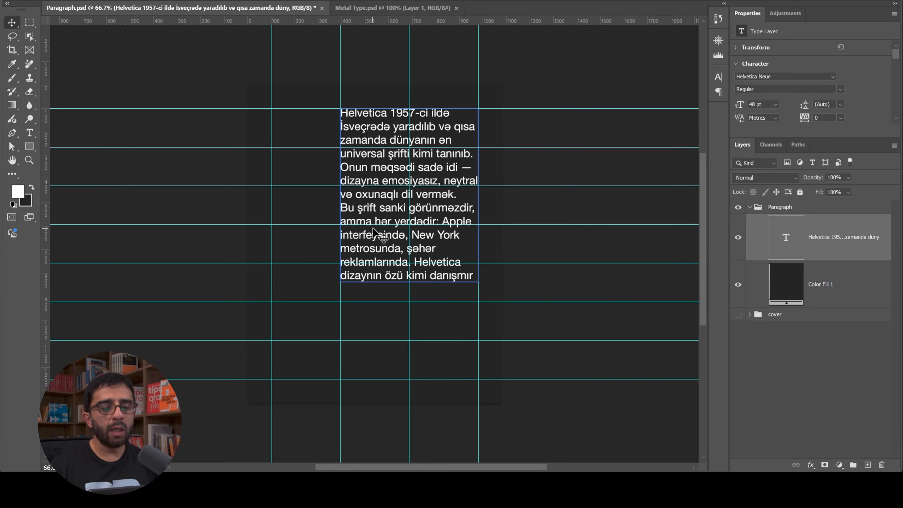
Step: Set the font size of the Helvetica text layer to 40 pt
key(t)
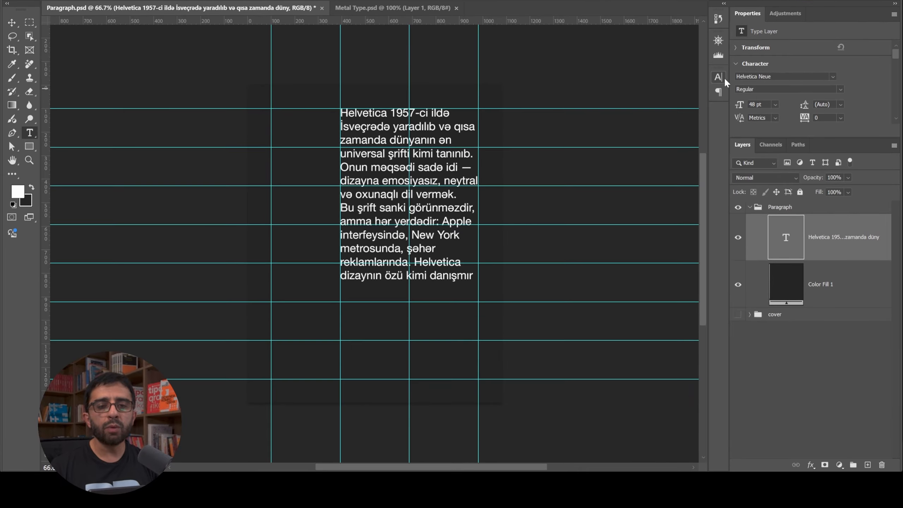
click(718, 112)
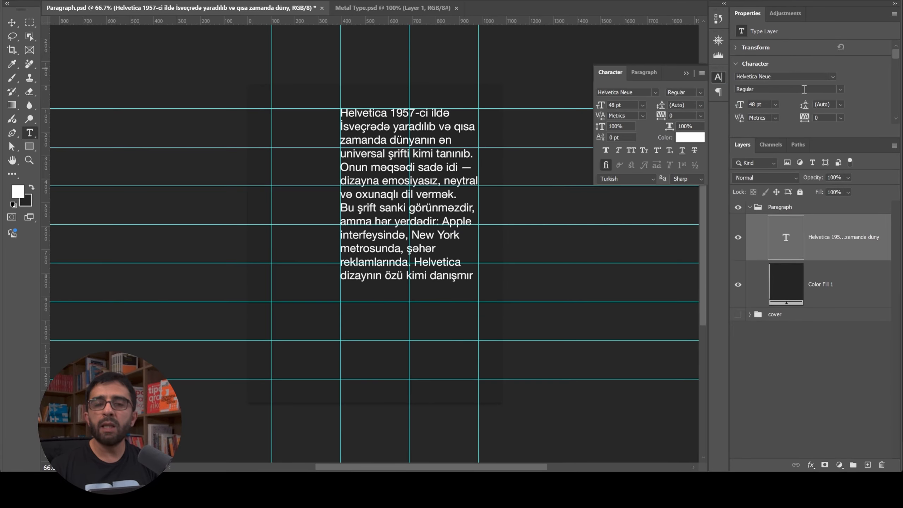
click(642, 105)
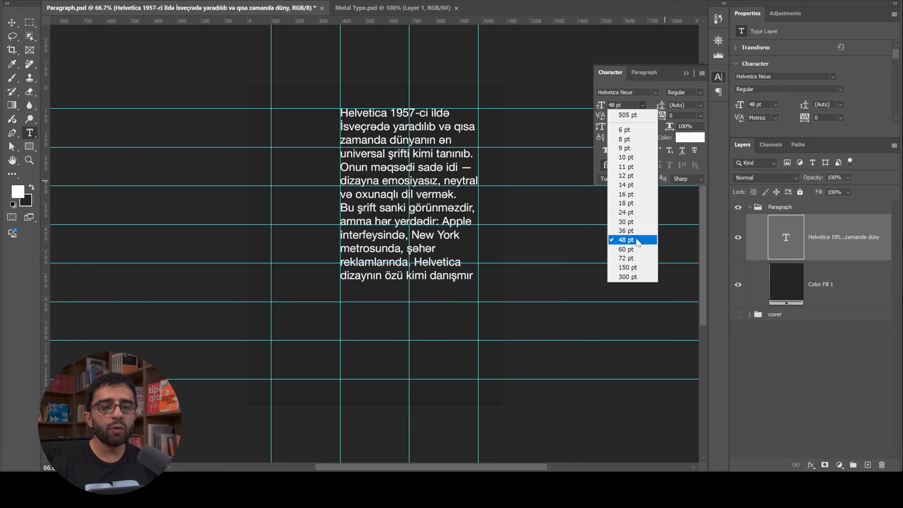
click(636, 221)
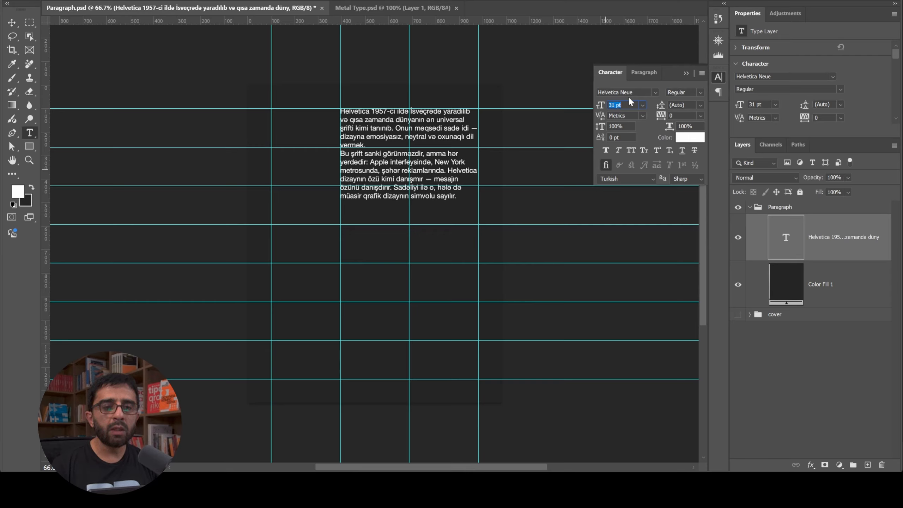
key(Up)
key(Up)
key(Up)
key(Up)
key(Up)
key(Up)
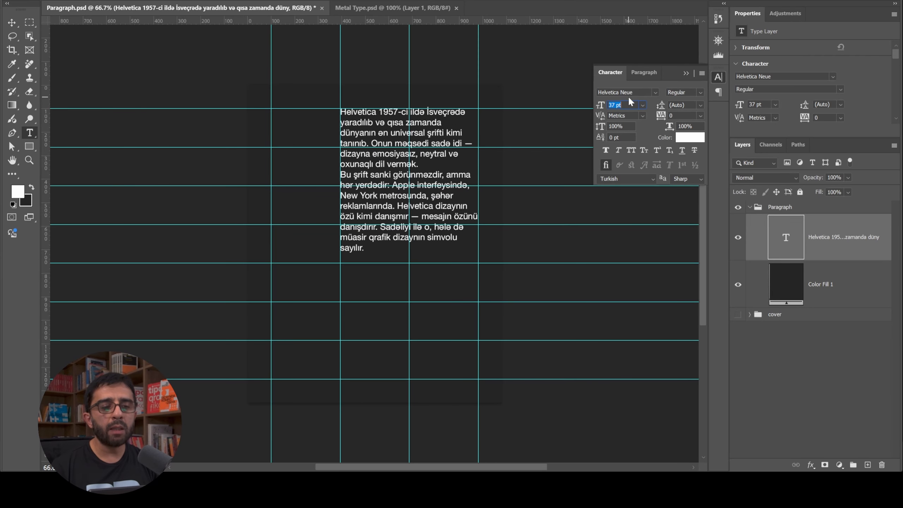
key(Up)
key(Up)
key(Up)
key(Up)
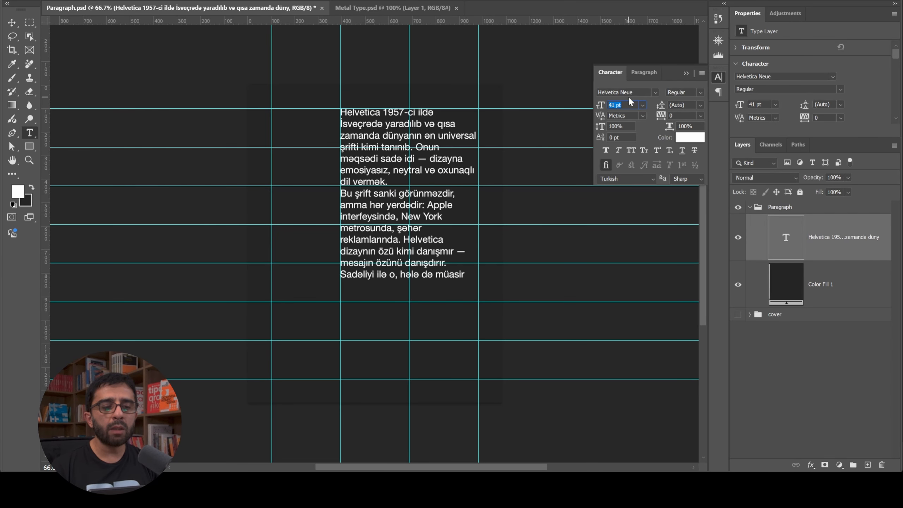
key(Down)
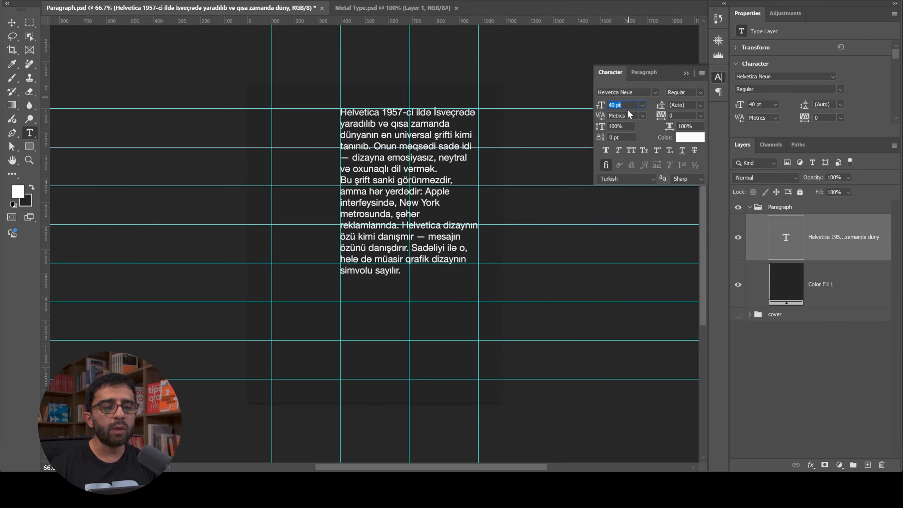
Step: Set the space before paragraphs to 40 pt for the Helvetica text
click(643, 72)
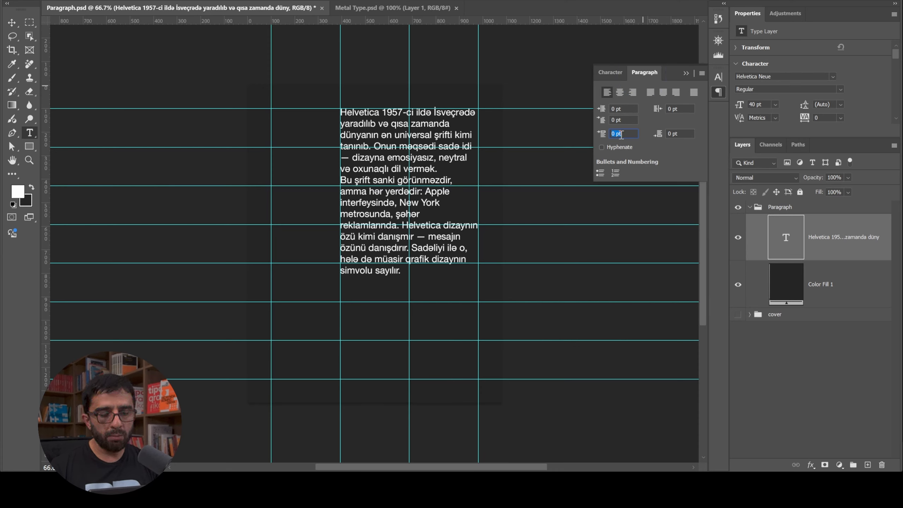
key(Return)
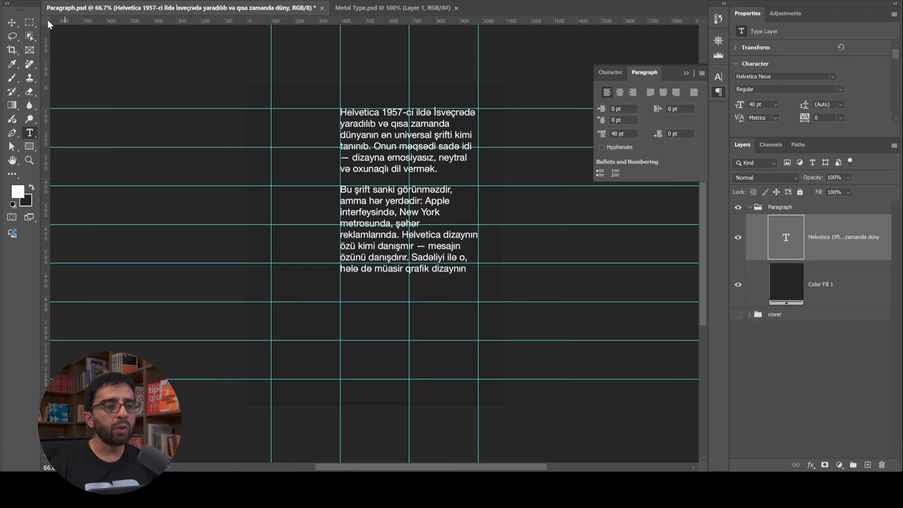
Step: Extend the Helvetica paragraph text box downward by one line to fit the overflowing last line
click(11, 22)
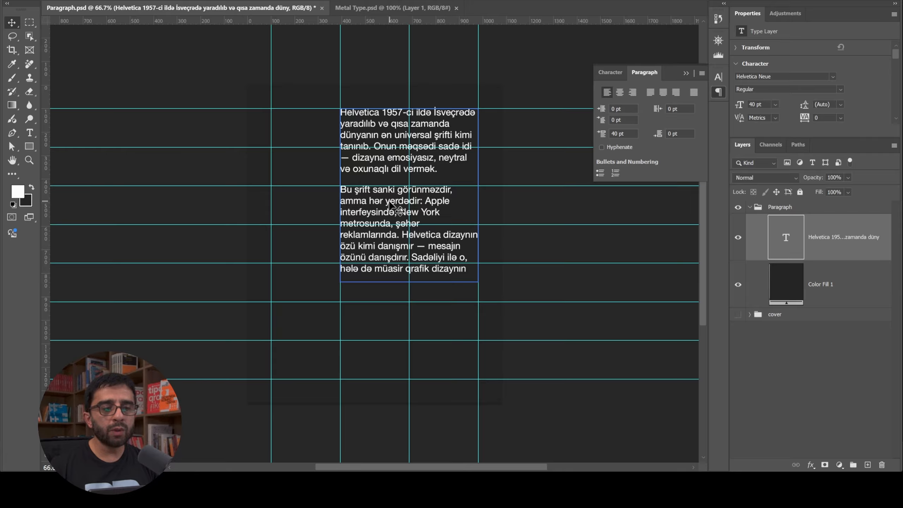
click(421, 283)
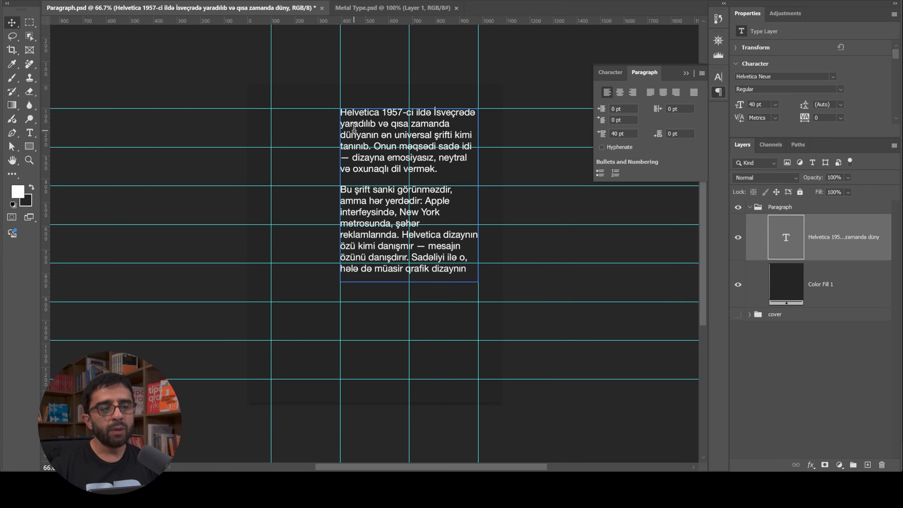
key(t)
click(389, 147)
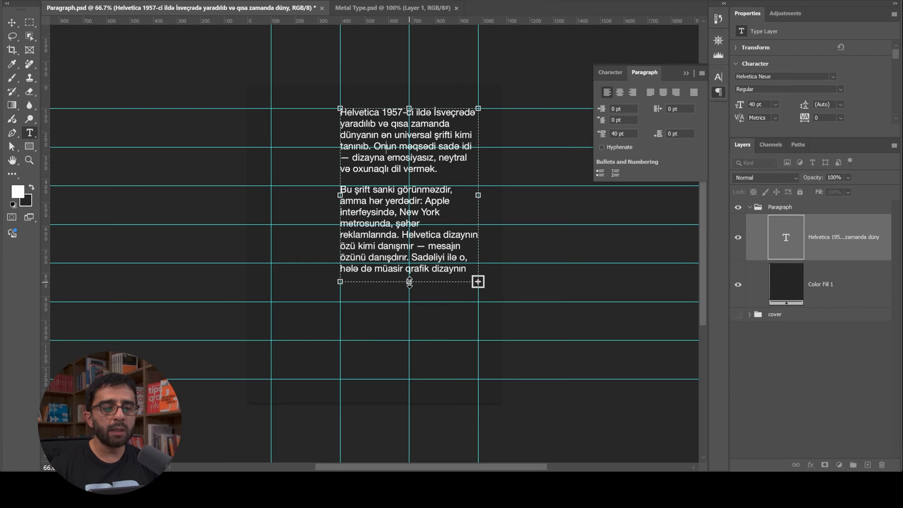
drag(410, 282, 413, 293)
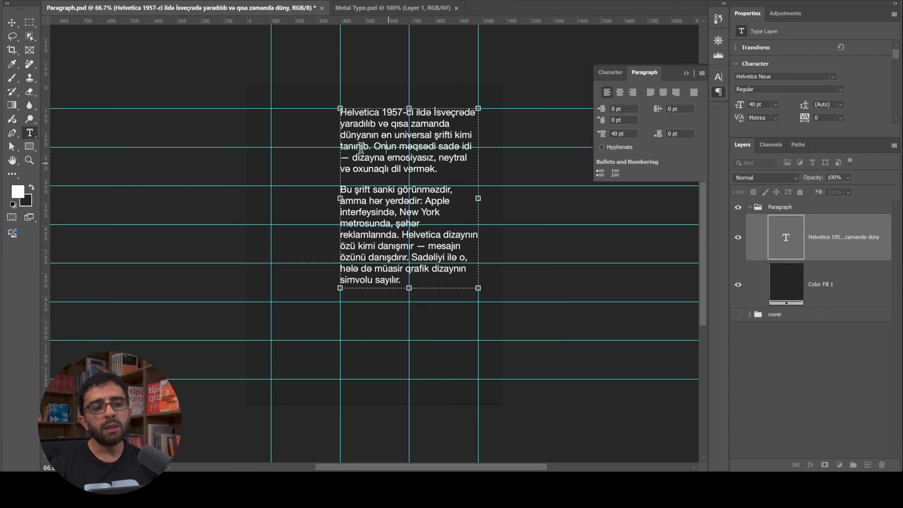
click(17, 23)
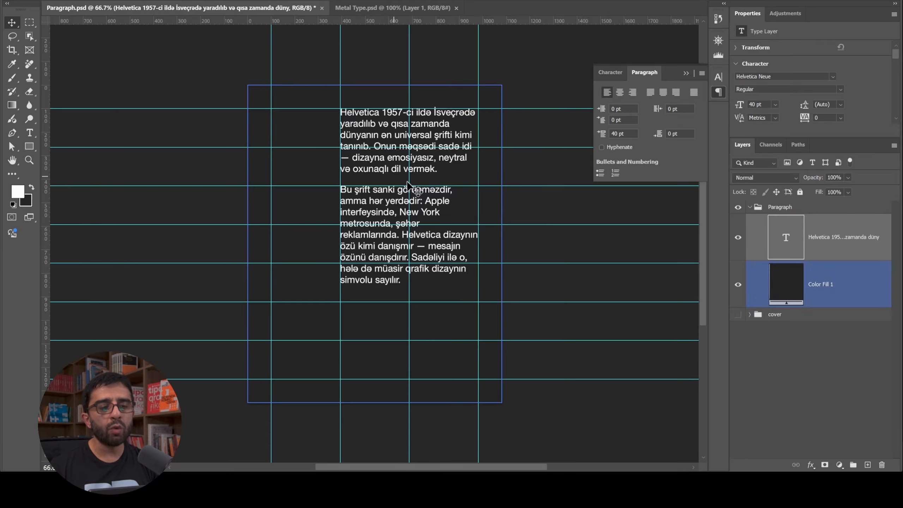
click(633, 144)
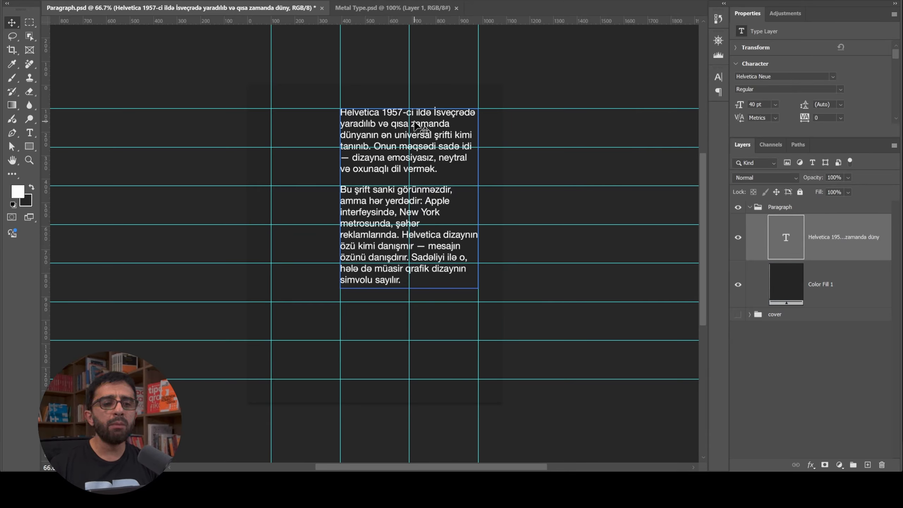
click(331, 86)
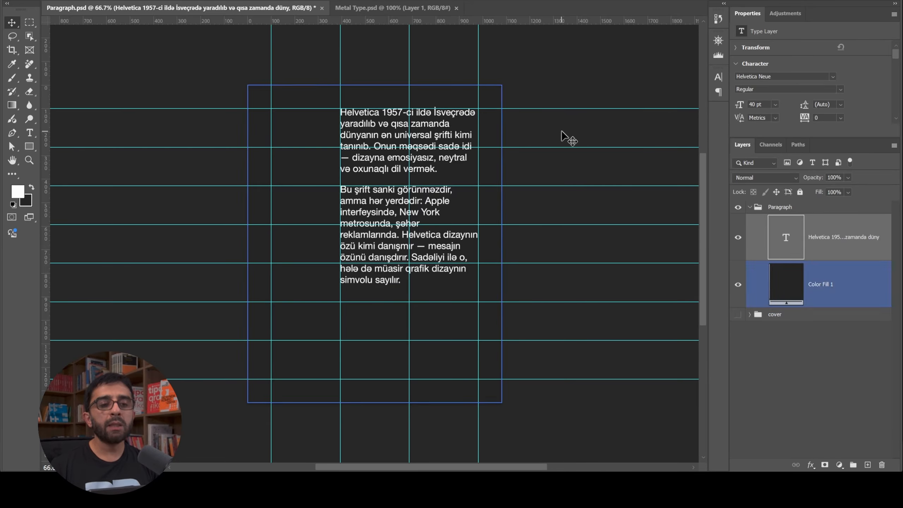
click(571, 121)
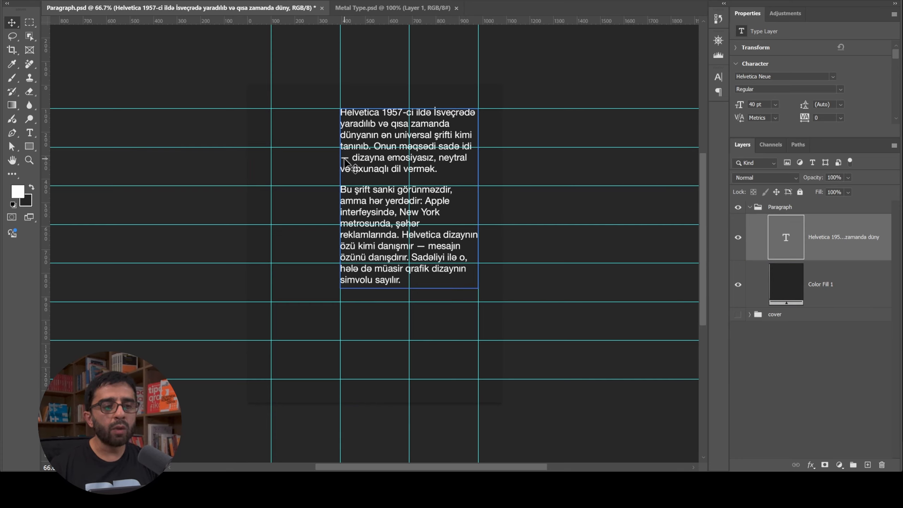
click(489, 129)
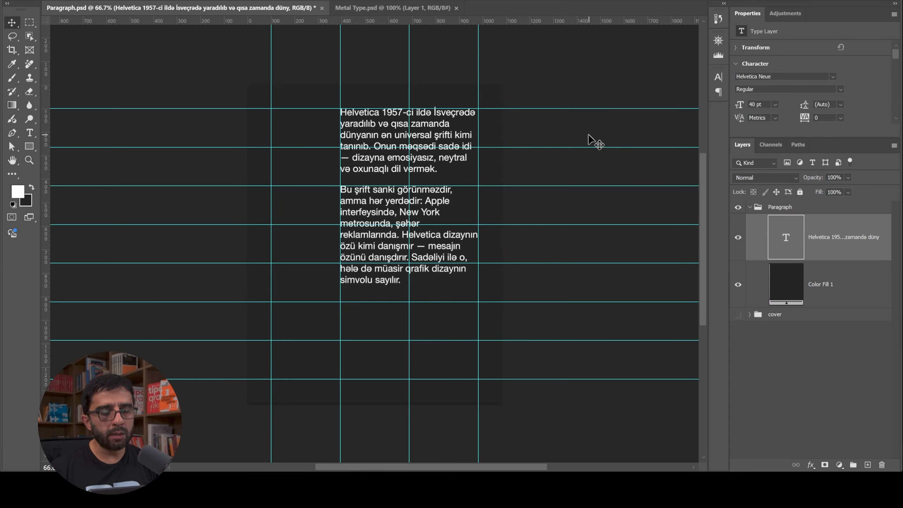
Step: Add a separate point text reading "Helvetica" in the first column, beside the paragraph text
key(t)
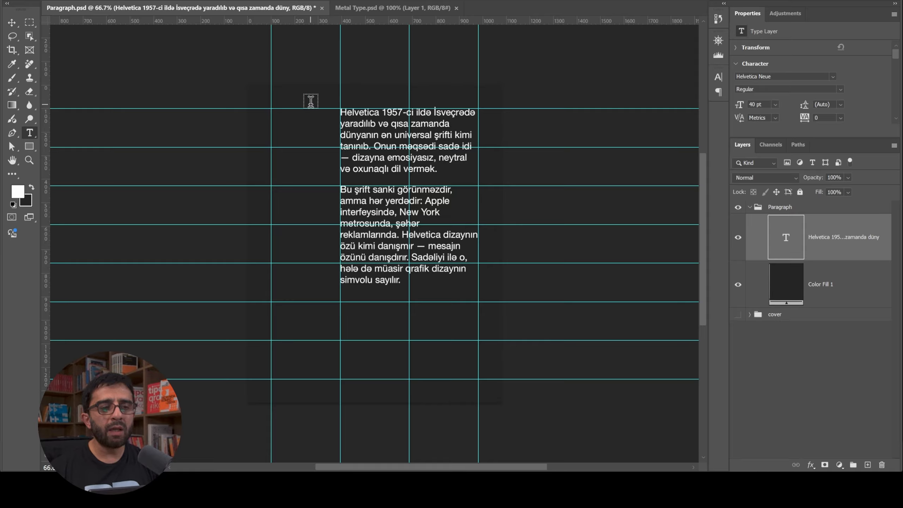
click(285, 127)
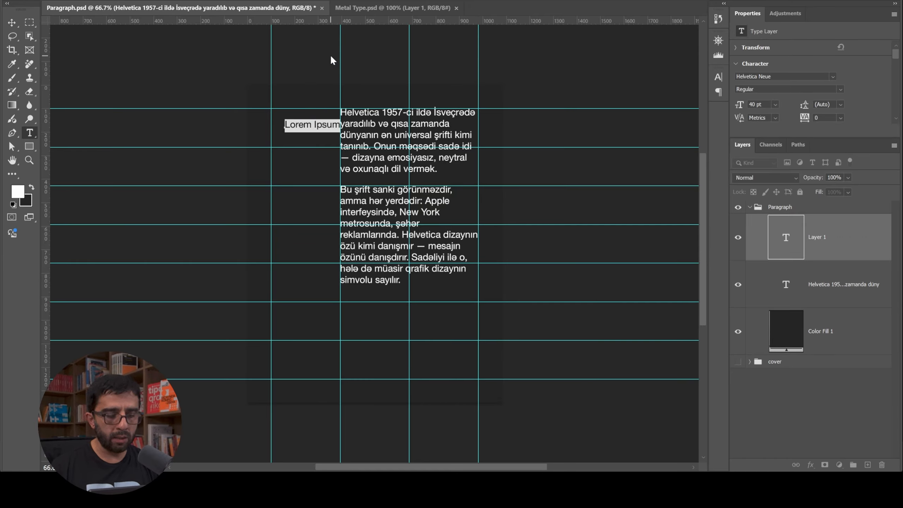
text(Helv)
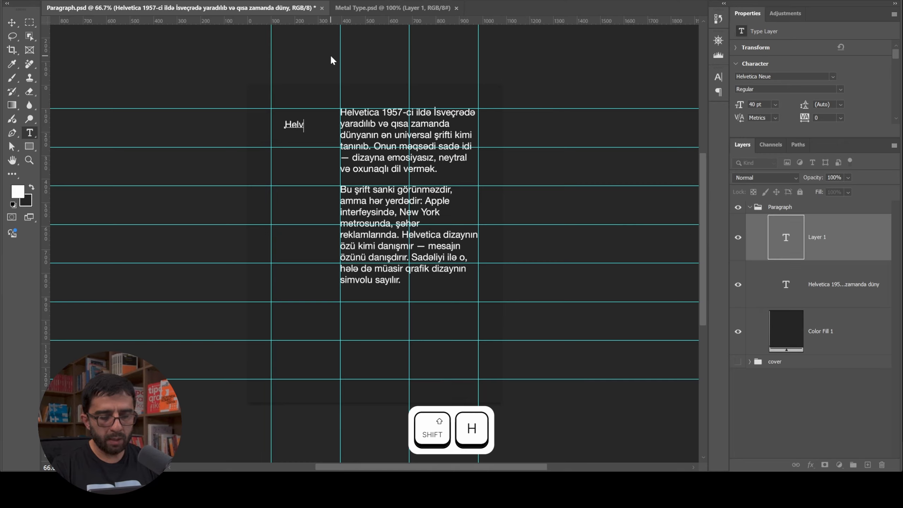
text(etica)
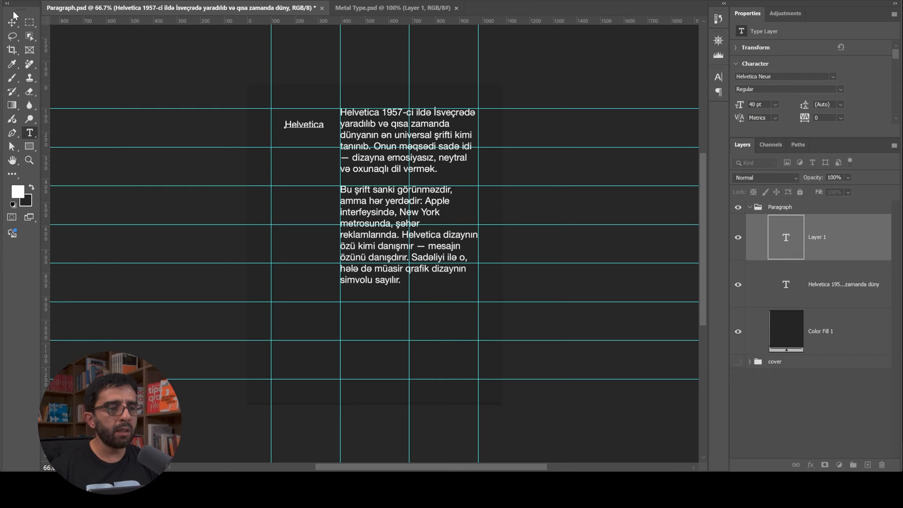
click(12, 22)
double_click(386, 133)
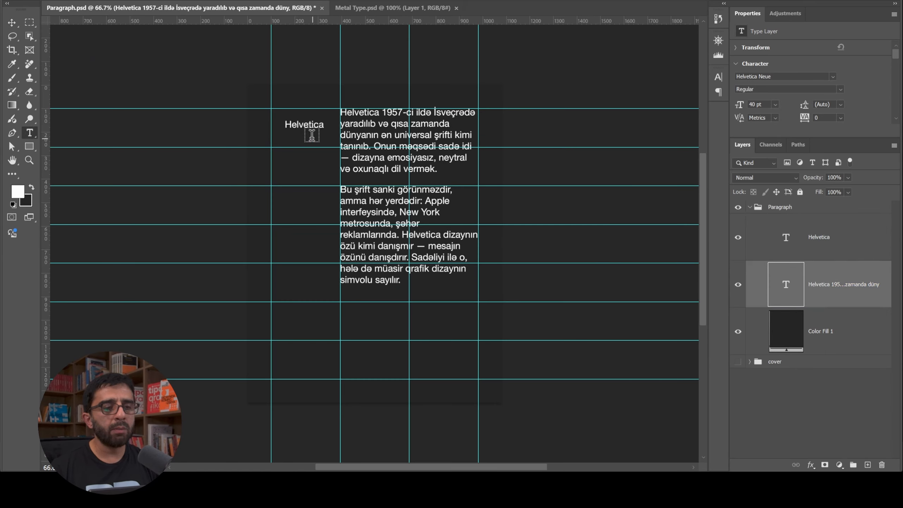
click(302, 125)
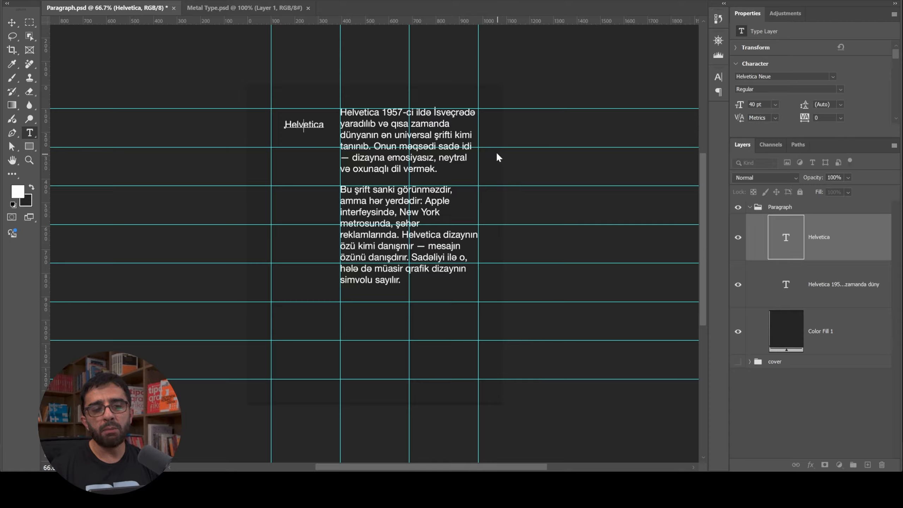
key(ctrl+Return)
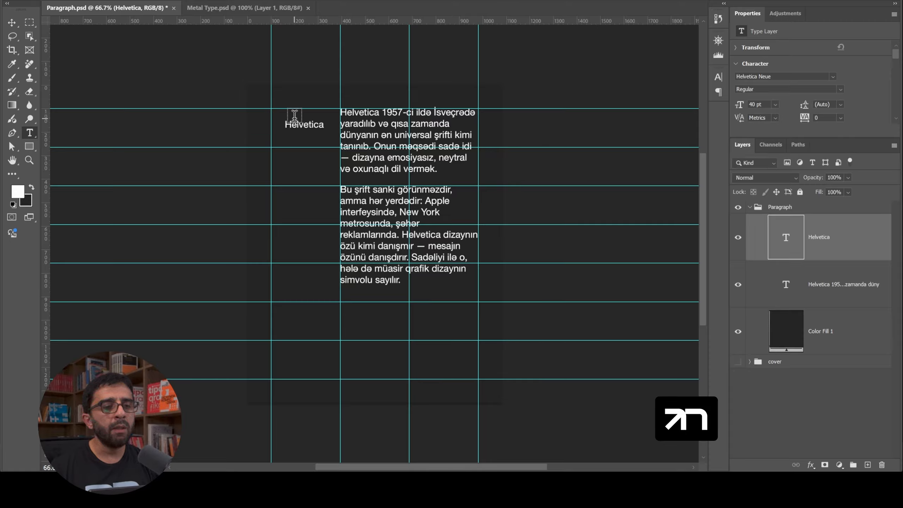
Step: Move the "Helvetica" title to the corner where the left and top margin guides meet, level with the paragraph's first line
key(v)
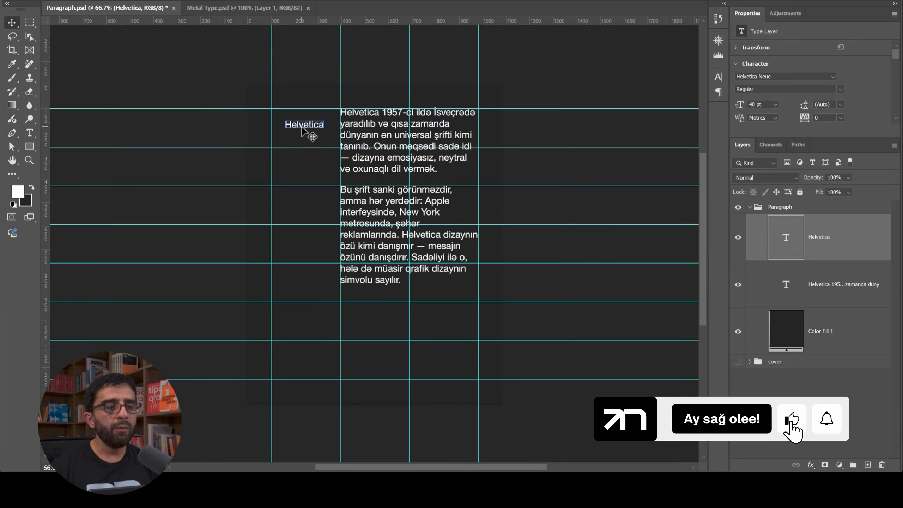
drag(304, 131, 314, 97)
click(331, 165)
key(z)
key(v)
key(t)
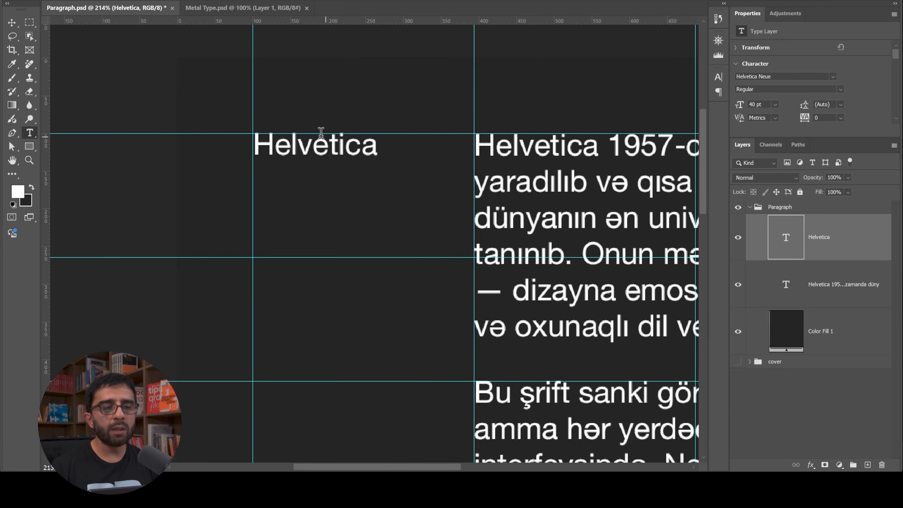
key(z)
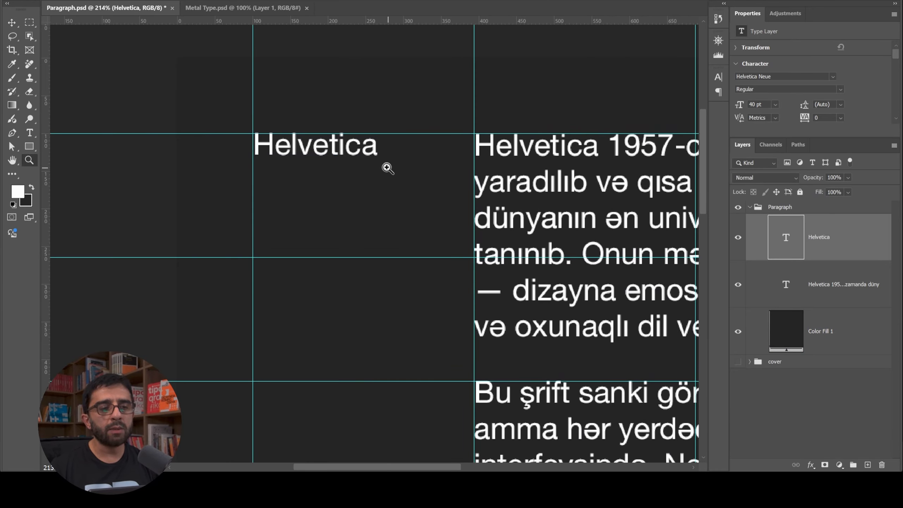
drag(352, 157, 328, 153)
key(t)
drag(437, 187, 356, 127)
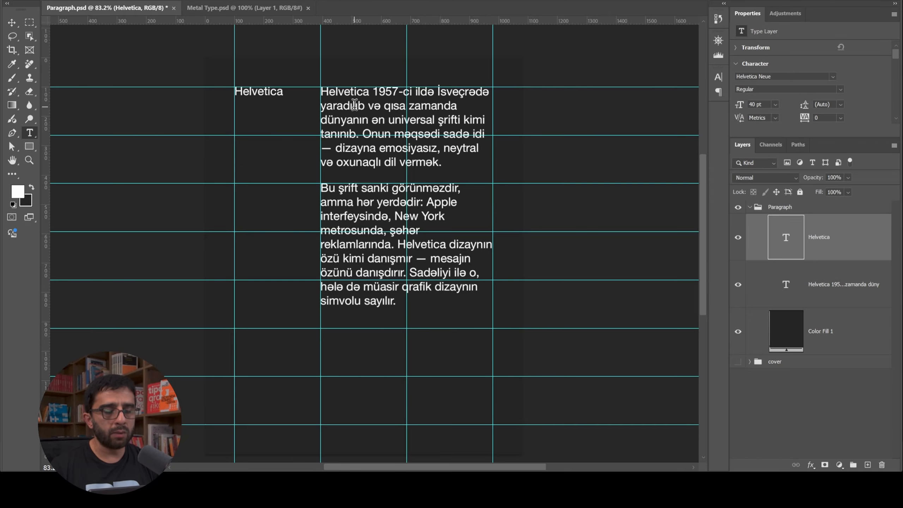
Step: Set the "Helvetica" title to the Bold style with a tracking of -25
key(v)
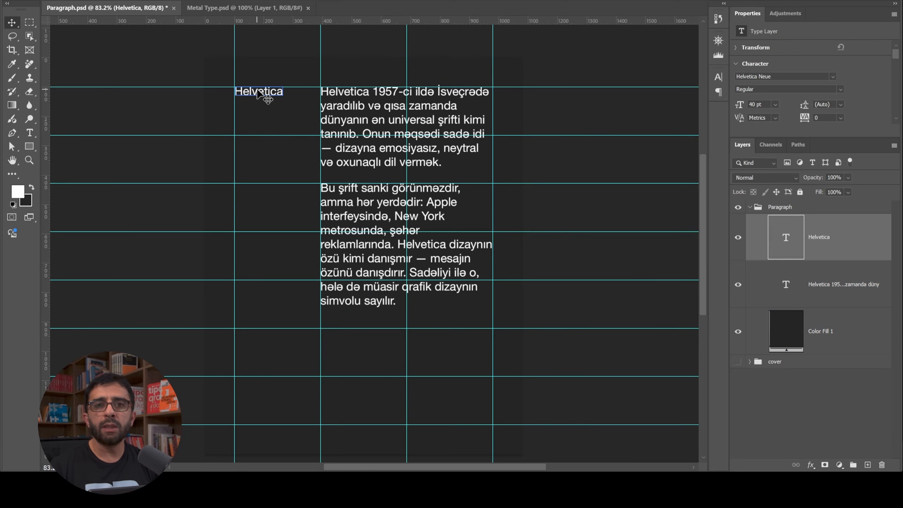
key(z)
drag(256, 83, 295, 88)
key(v)
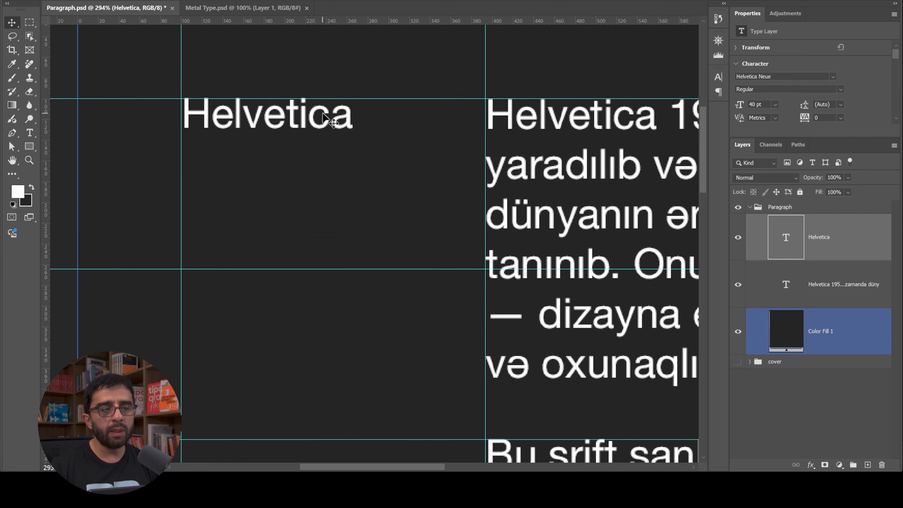
drag(328, 116, 366, 129)
key(t)
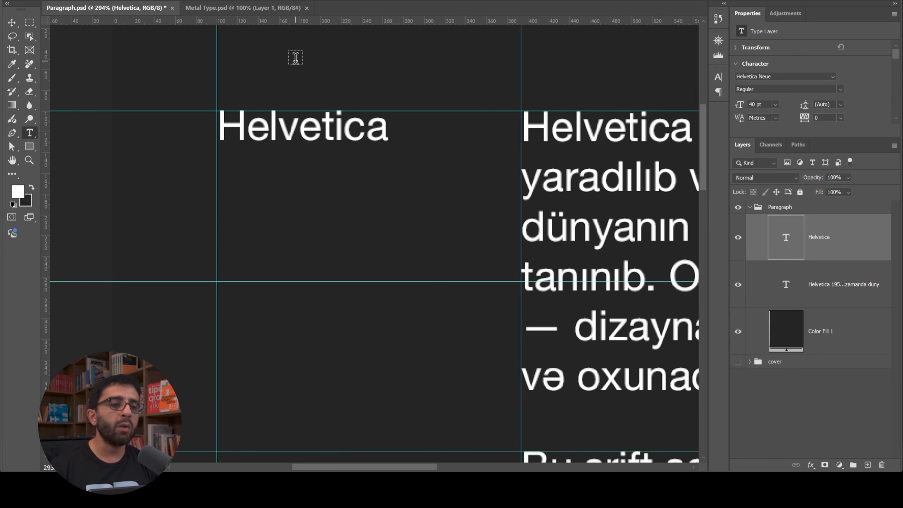
click(234, 26)
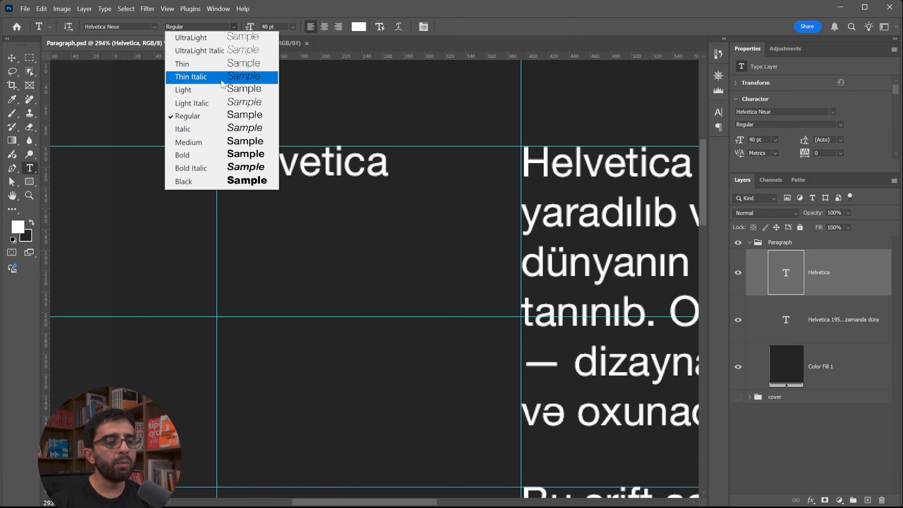
click(200, 160)
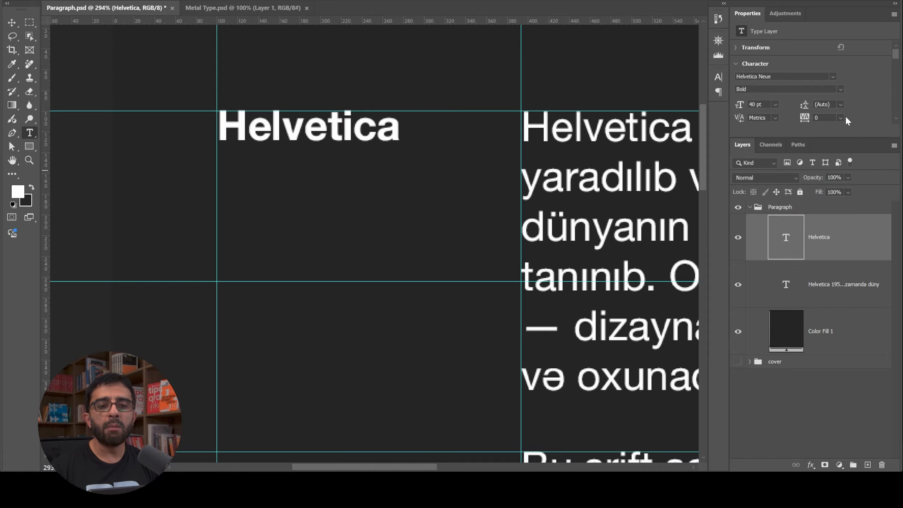
click(841, 118)
click(843, 155)
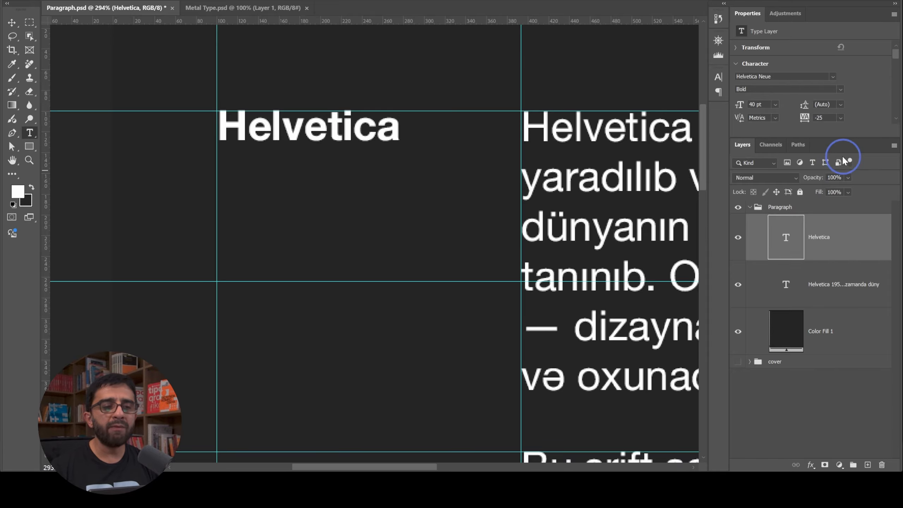
Step: Duplicate the "Helvetica" title directly below itself and change the copy's text to "1957"
key(z)
drag(314, 123, 332, 153)
key(t)
key(z)
key(t)
key(v)
double_click(333, 153)
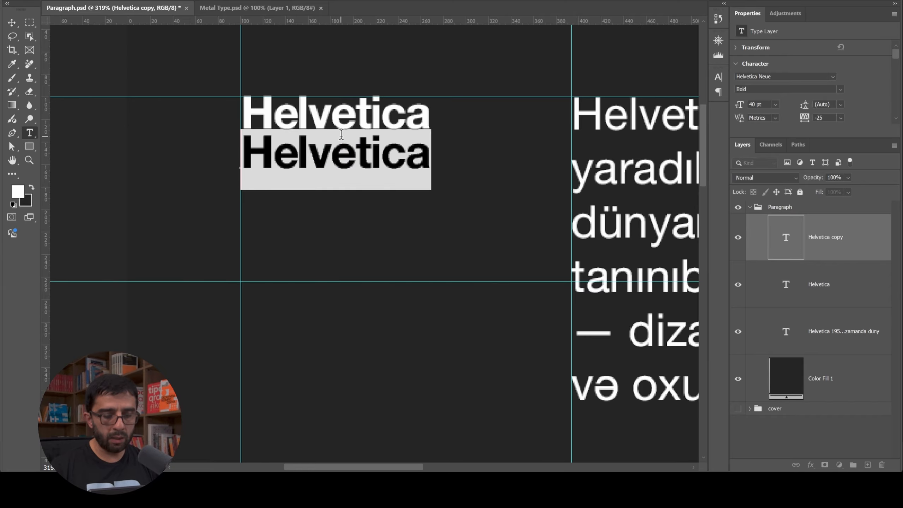
text(1957)
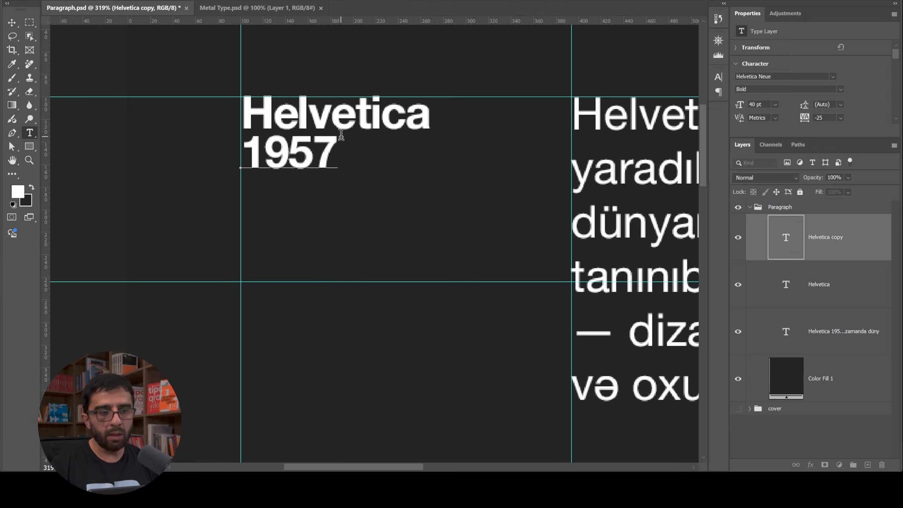
key(ctrl+Return)
Step: Set the font style of the "1957" text to Light
key(z)
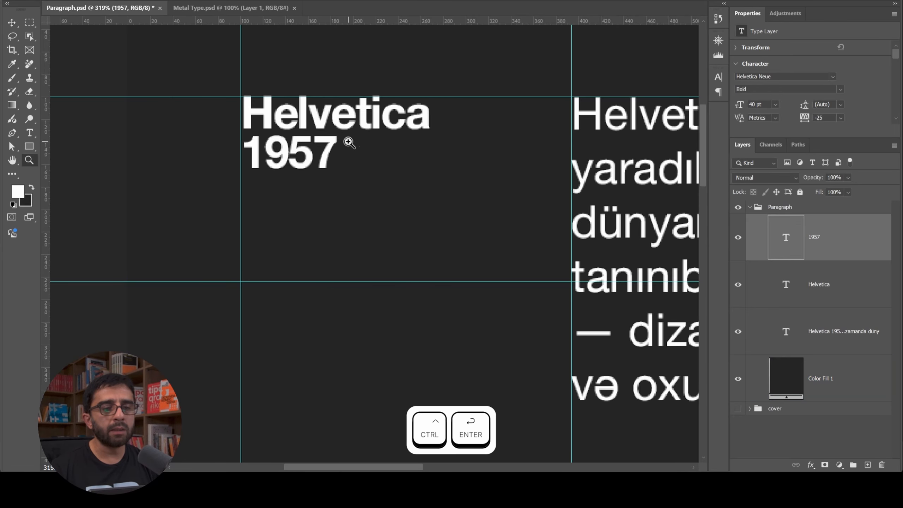
drag(348, 141, 291, 135)
key(v)
key(t)
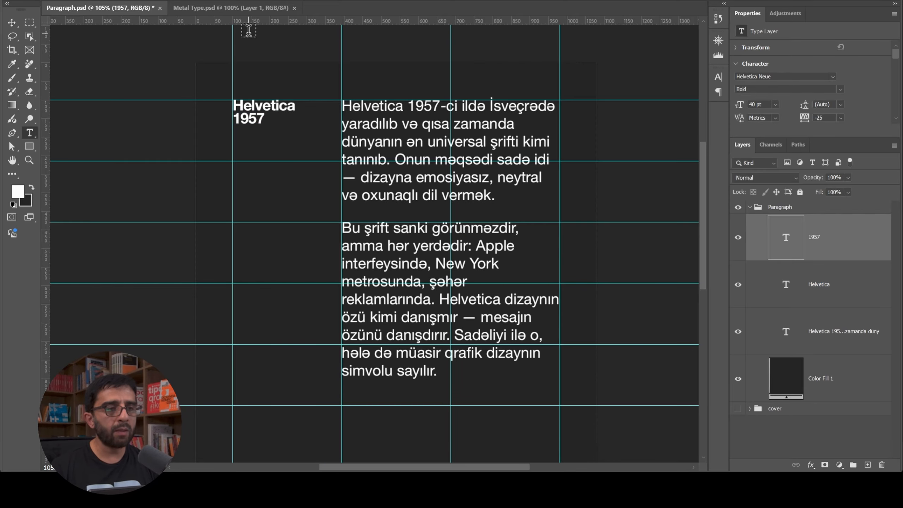
click(228, 26)
click(206, 90)
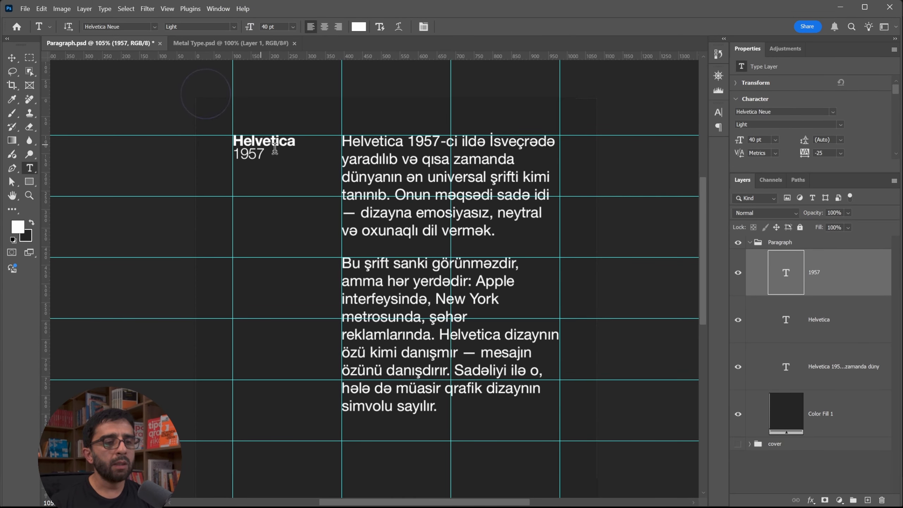
Step: Change the color of the "1957" text to red, #e92424
click(359, 27)
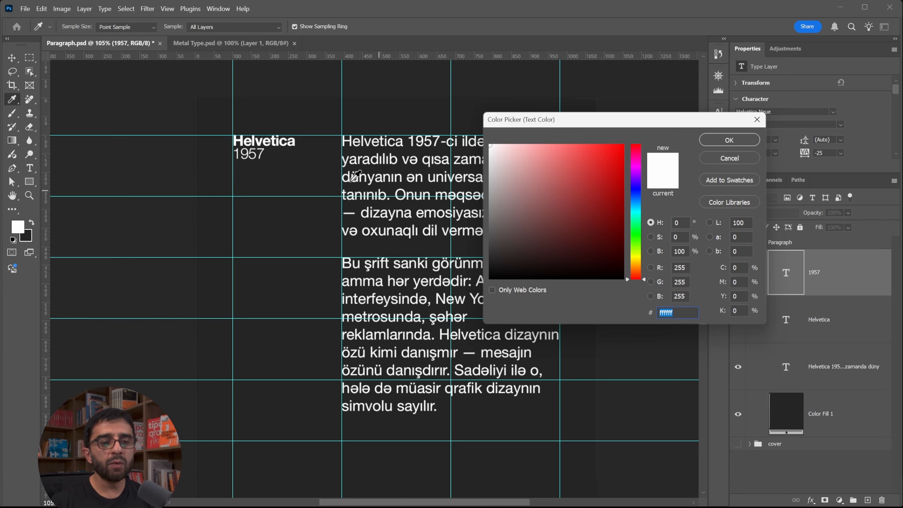
drag(596, 174, 603, 156)
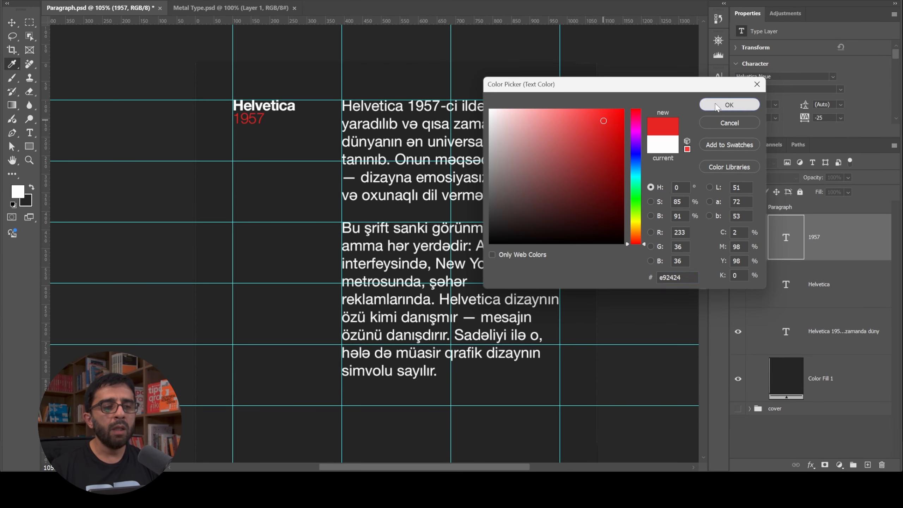
click(711, 106)
key(z)
drag(264, 97, 252, 96)
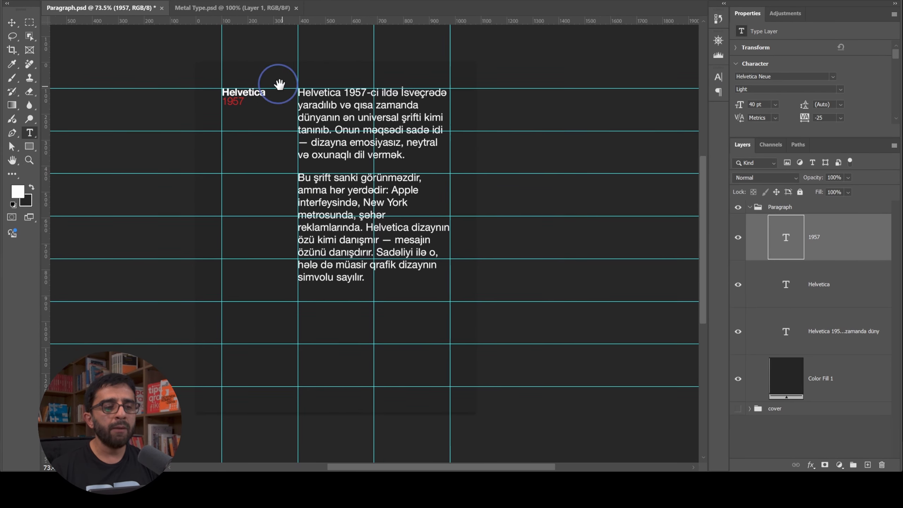
key(t)
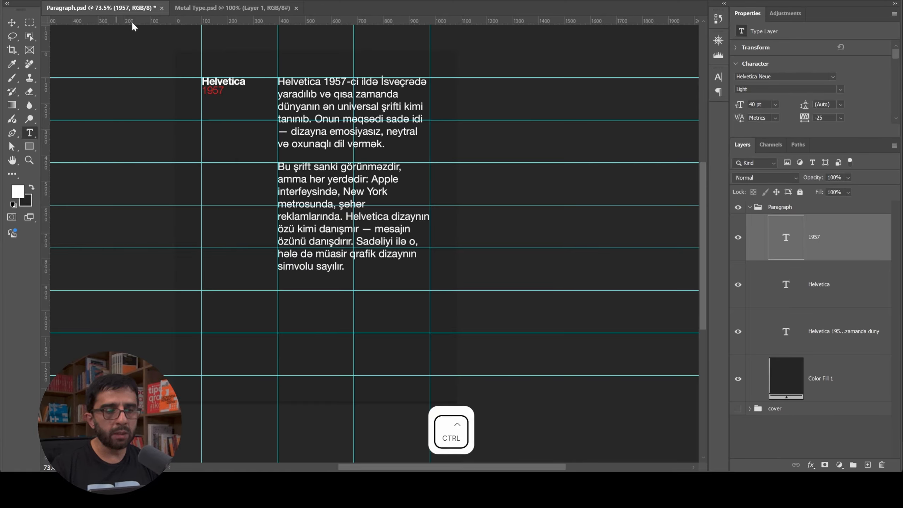
Step: Toggle the guides' visibility to compare the text layout with and without the grid, leaving them hidden
key(ctrl+semicolon)
click(12, 23)
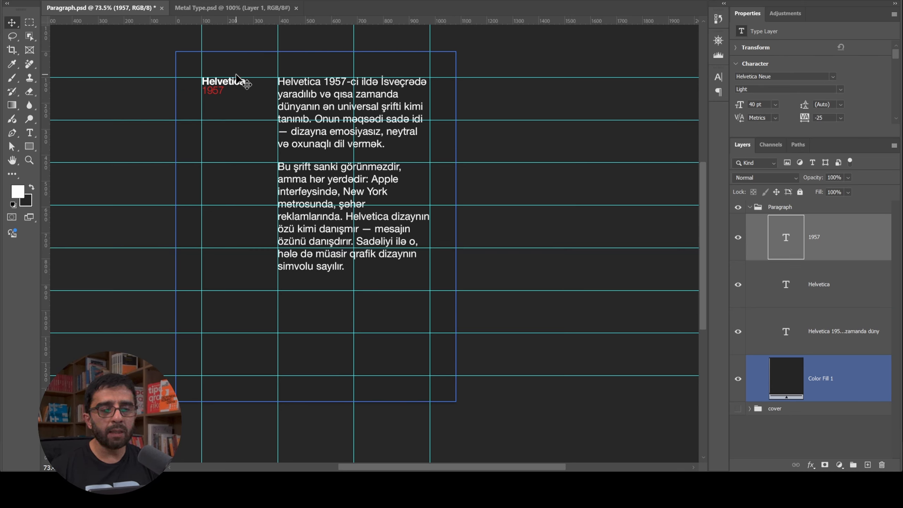
key(ctrl)
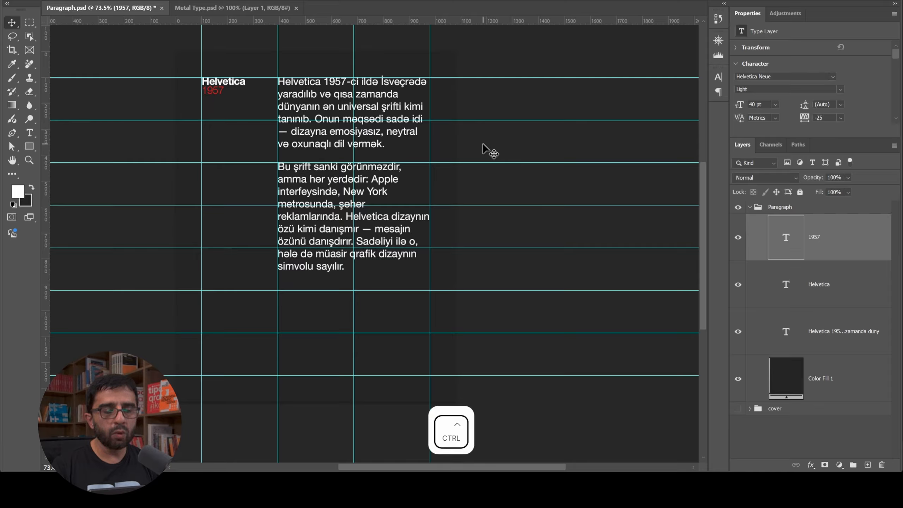
key(ctrl+semicolon)
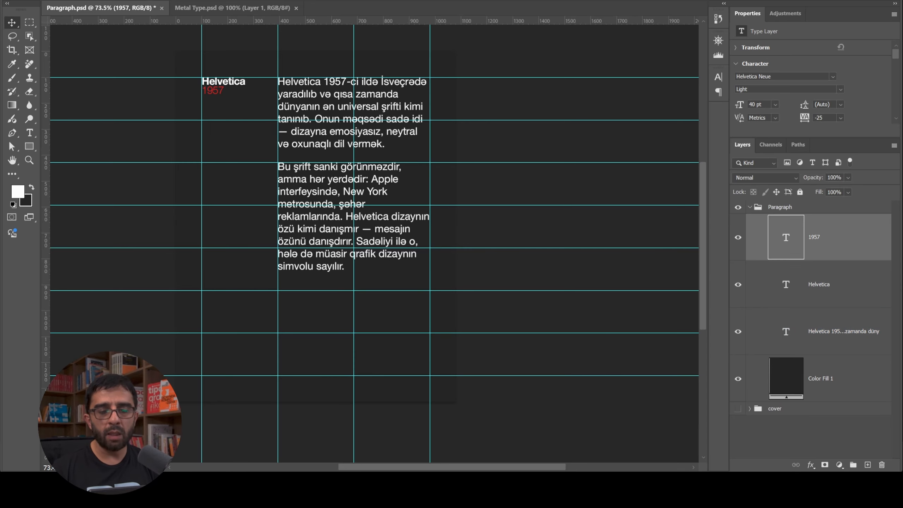
key(super+space)
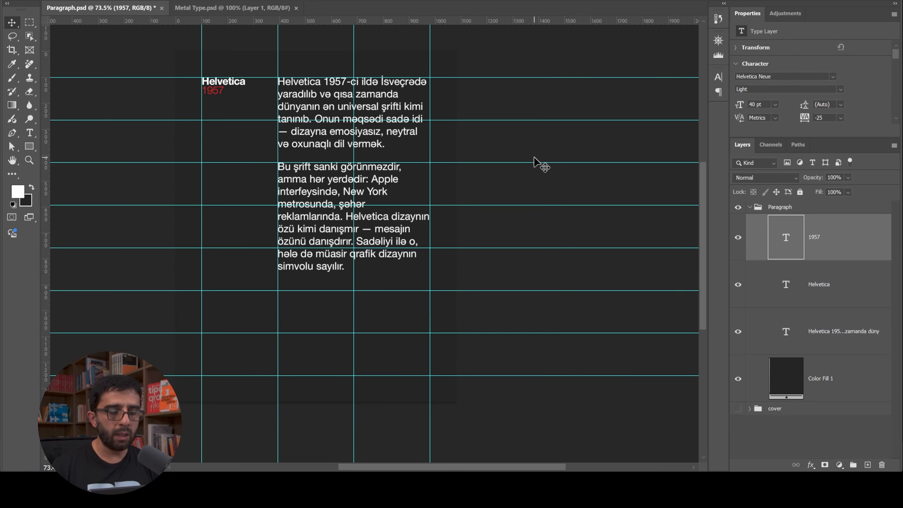
key(ctrl+semicolon)
key(ctrl+semicolon)
key(ctrl+semicolon)
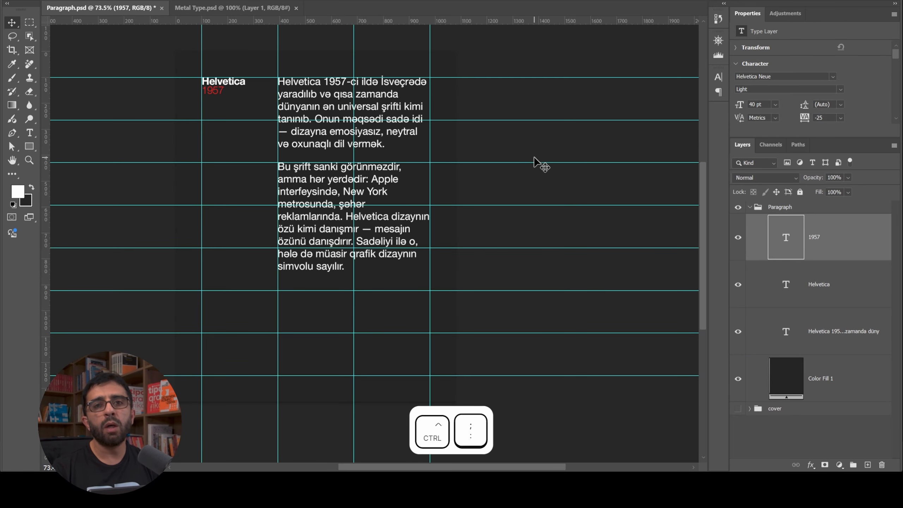
key(ctrl+semicolon)
key(ctrl+semicolon)
key(ctrl+semicolon)
key(ctrl+semicolon)
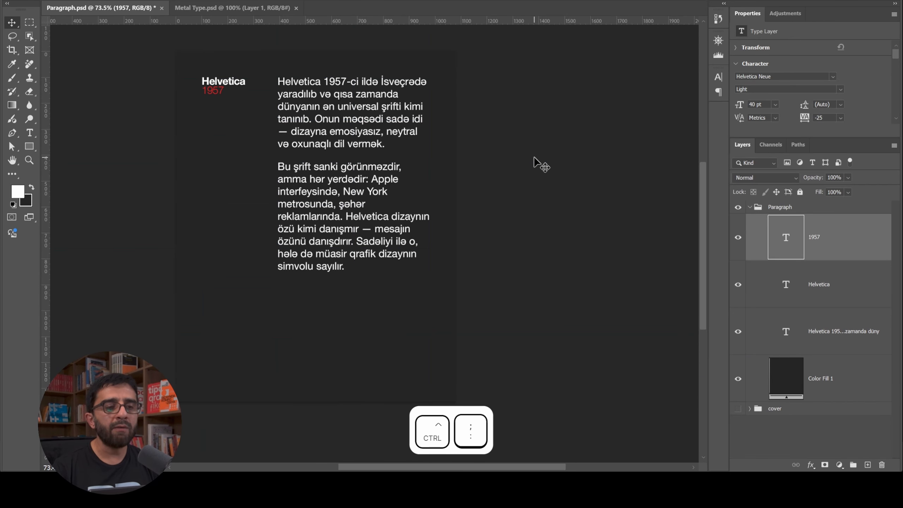
Step: Examine the page without guides, checking how the title, year and two-paragraph text sit together
key(z)
drag(497, 175, 476, 175)
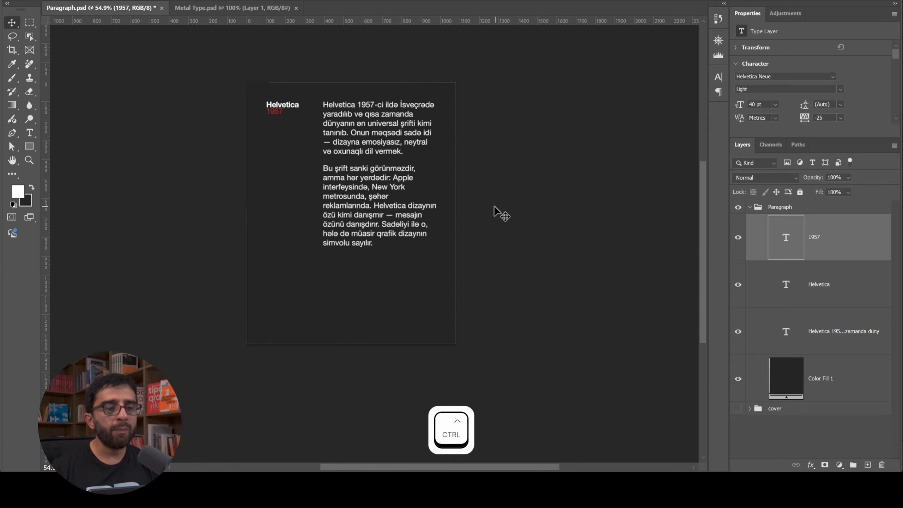
drag(494, 210, 511, 202)
key(z)
drag(342, 154, 359, 154)
key(v)
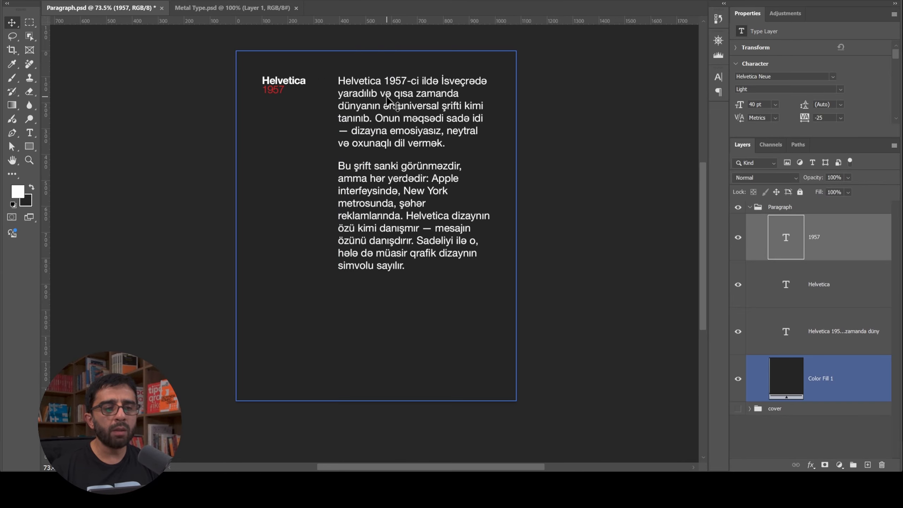
click(313, 110)
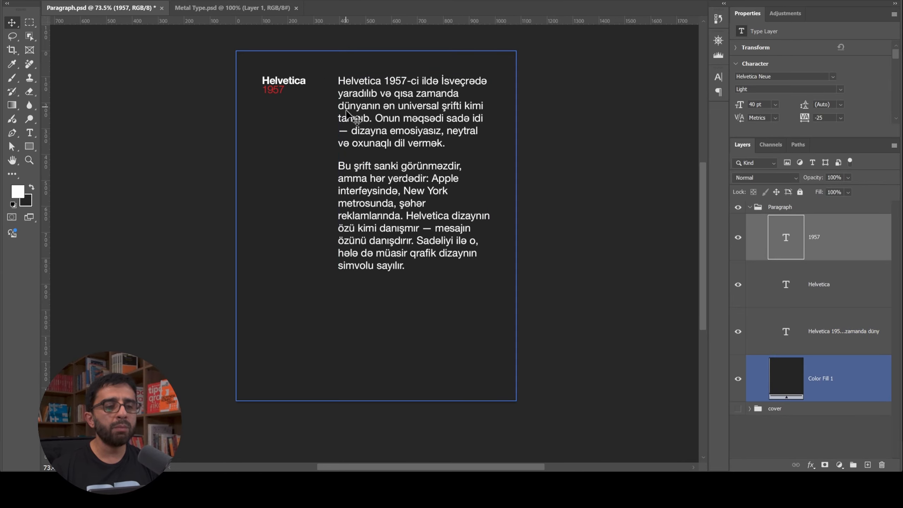
click(345, 114)
click(349, 156)
click(597, 268)
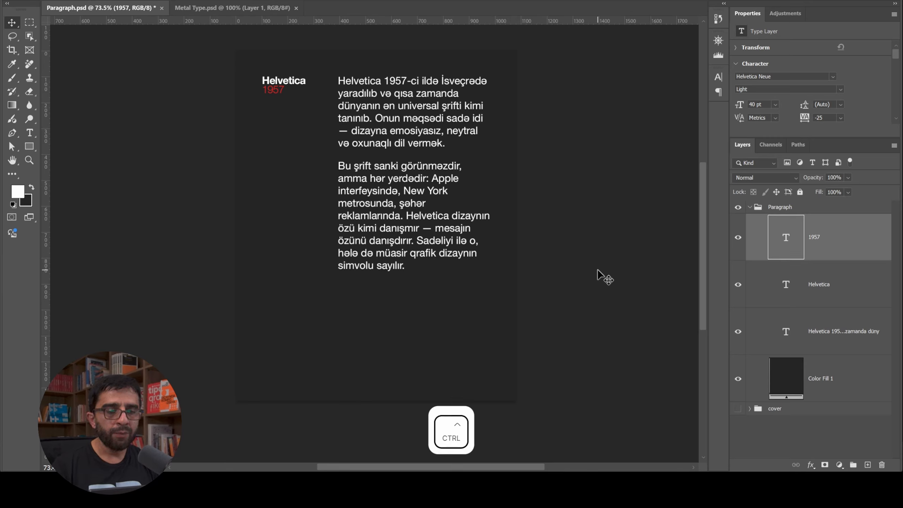
Step: Show the guides and draw a white 880 × 329 px rectangle across all three columns in the lowest two grid rows
key(ctrl+semicolon)
click(254, 306)
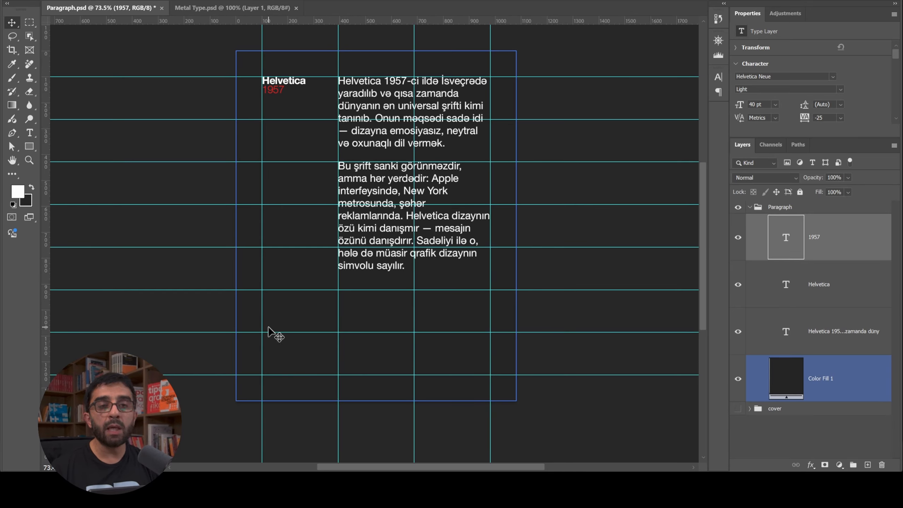
click(30, 146)
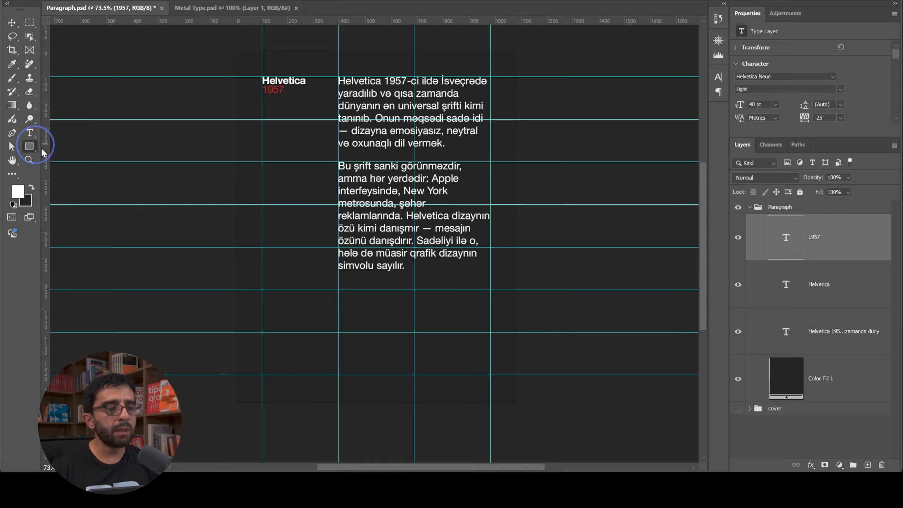
drag(263, 290, 490, 374)
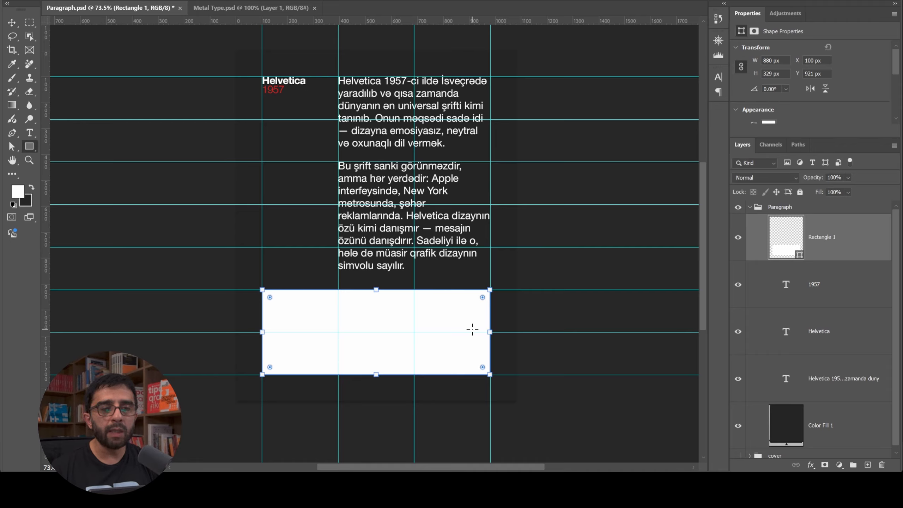
key(v)
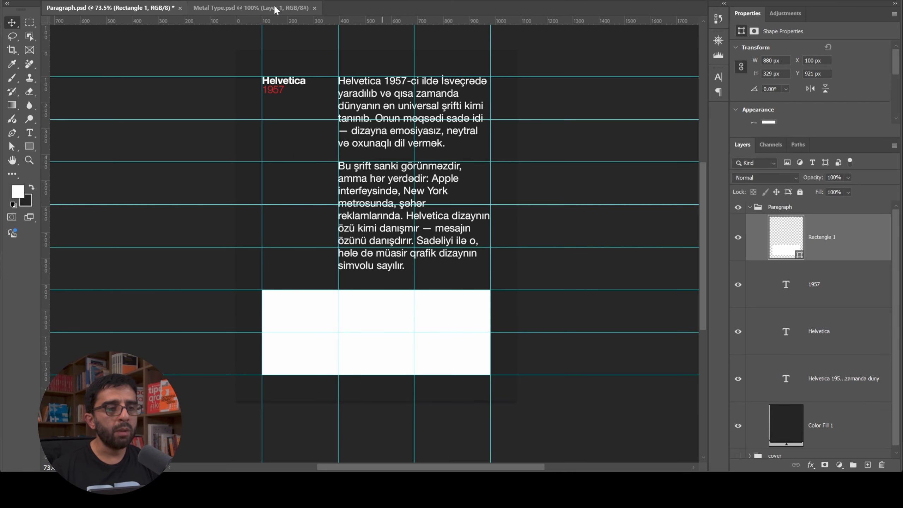
Step: Copy the metal type photo from Metal Type.psd into Paragraph.psd and place it over the white rectangle, aligned to the outer column guide
click(251, 8)
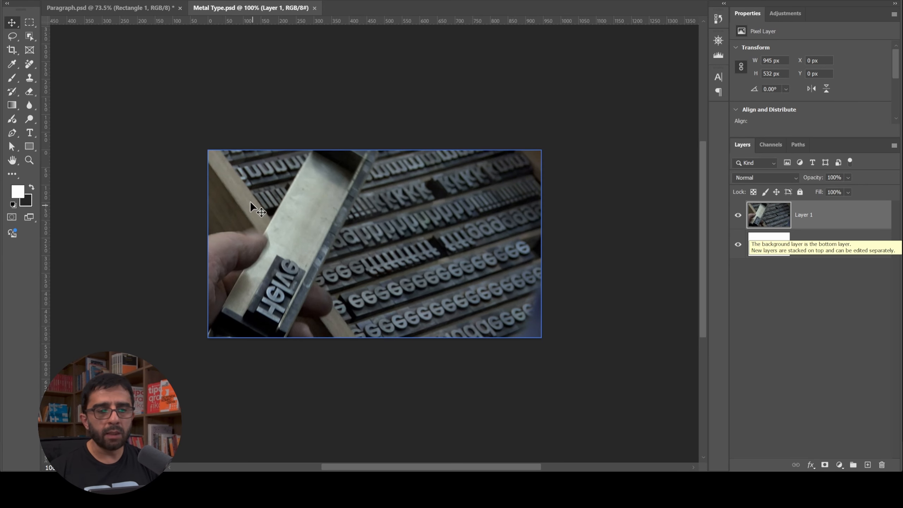
scroll(299, 331, up, 3)
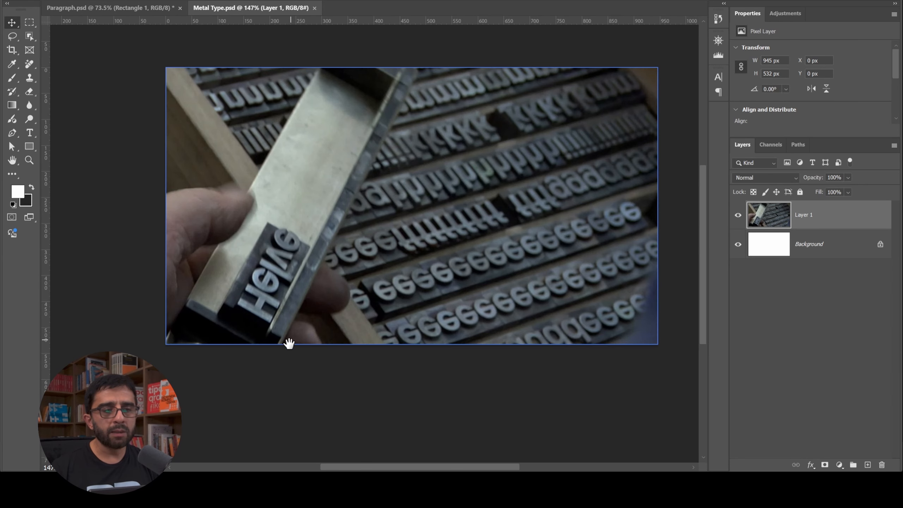
drag(288, 343, 283, 364)
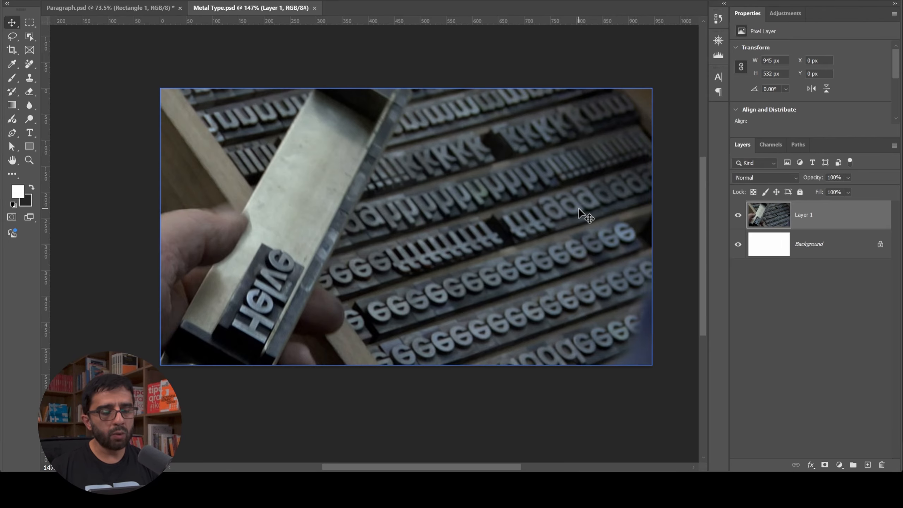
key(ctrl+c)
click(113, 7)
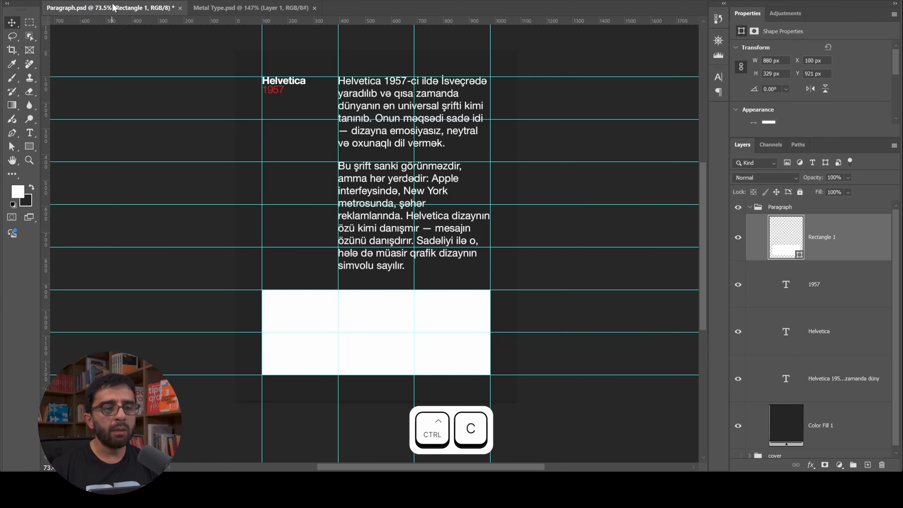
key(ctrl+v)
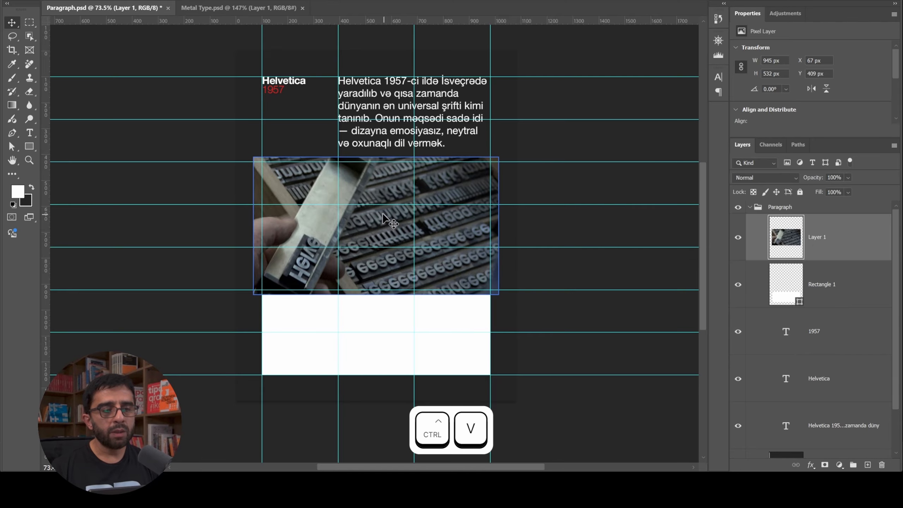
drag(377, 191, 383, 281)
Step: Clip the metal type photo layer to the Rectangle 1 shape with a clipping mask
click(833, 293)
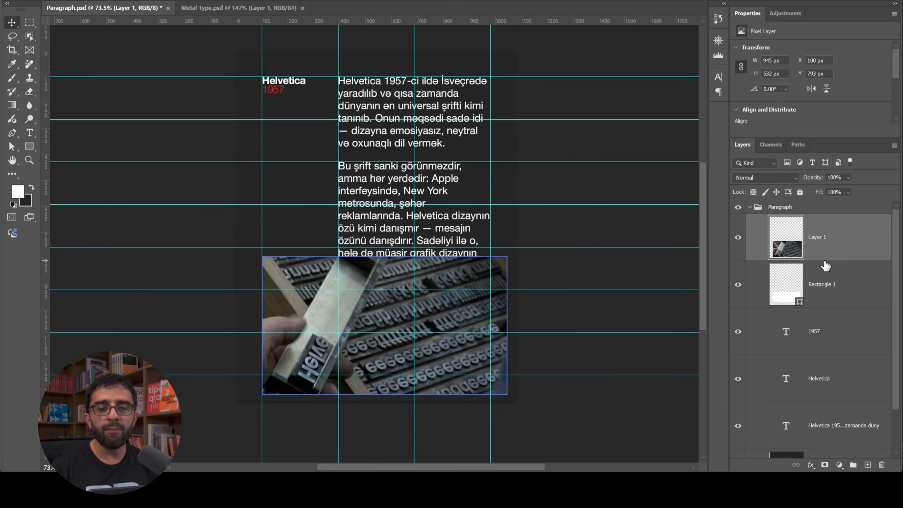
key(alt)
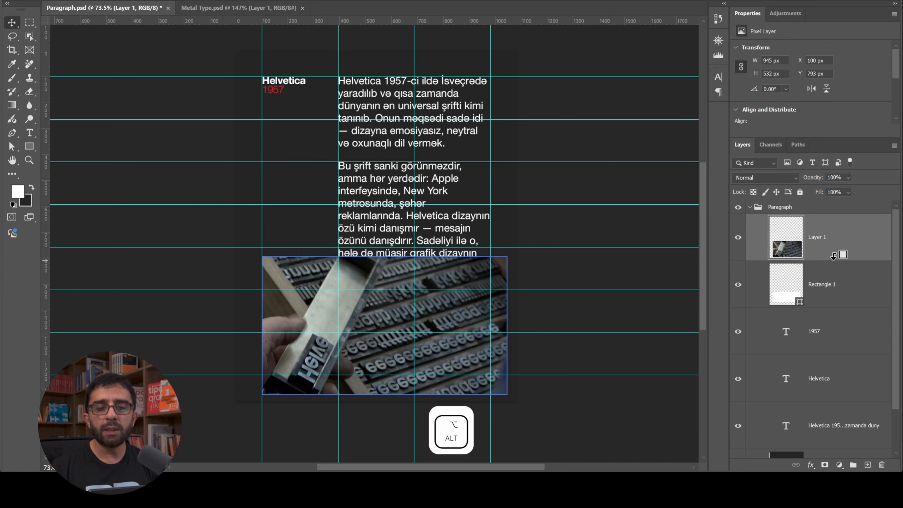
alt+click(833, 255)
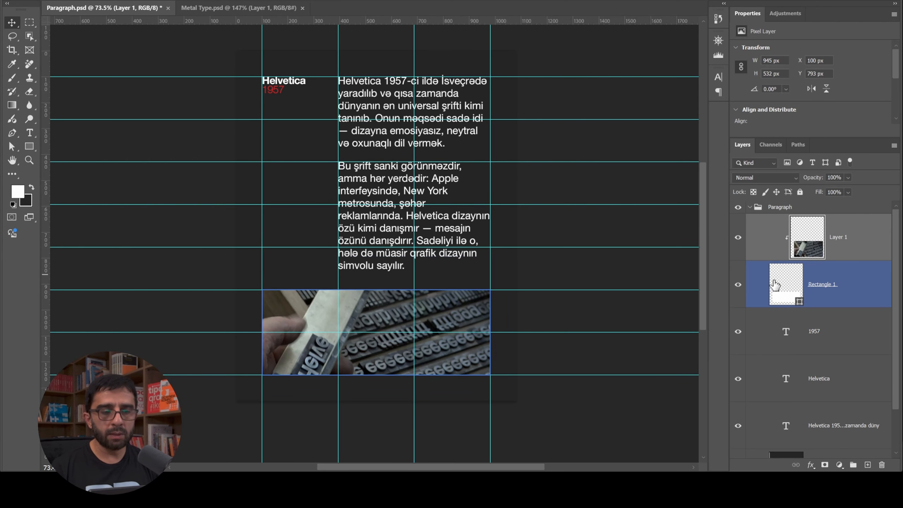
Step: Scale the clipped photo to about 1180 × 664 px, frame the "Helve" letters inside the rectangle, and hide the guides
key(ctrl+t)
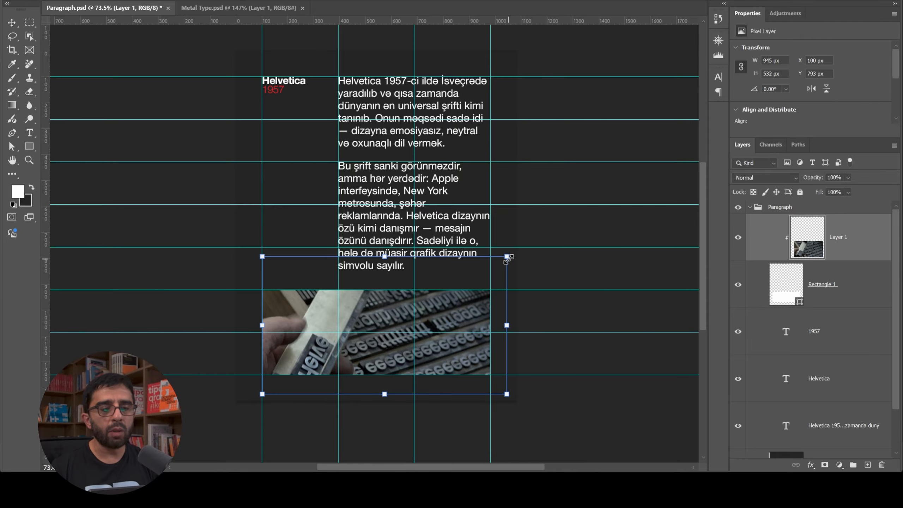
drag(506, 256, 495, 264)
drag(256, 265, 250, 256)
drag(377, 363, 368, 347)
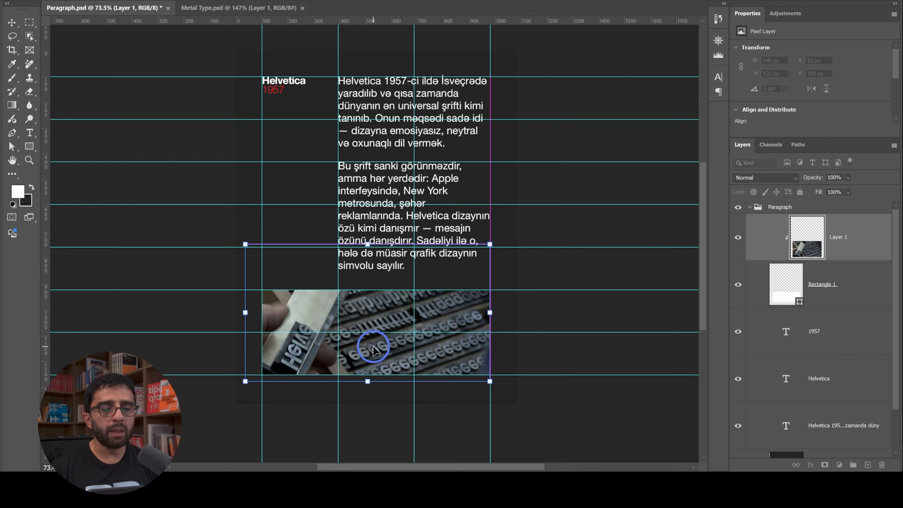
drag(490, 244, 552, 205)
drag(242, 211, 222, 193)
drag(379, 309, 394, 308)
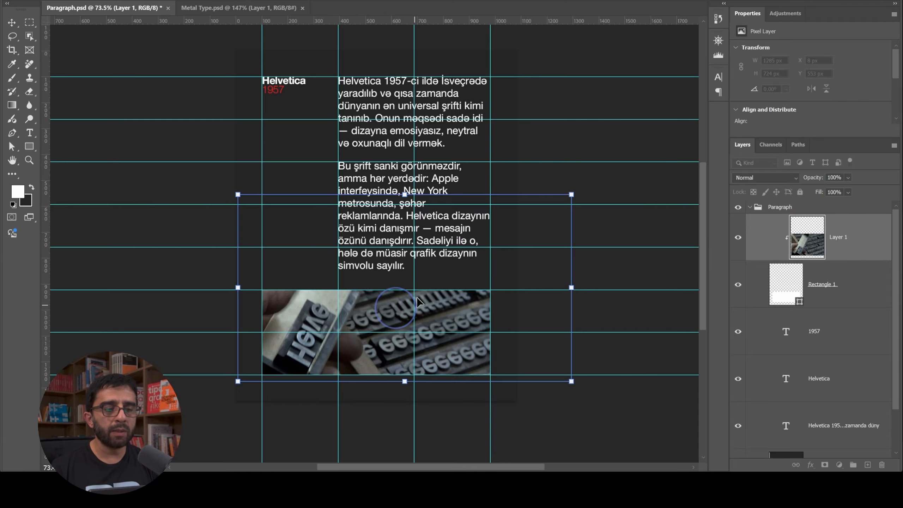
drag(569, 195, 544, 210)
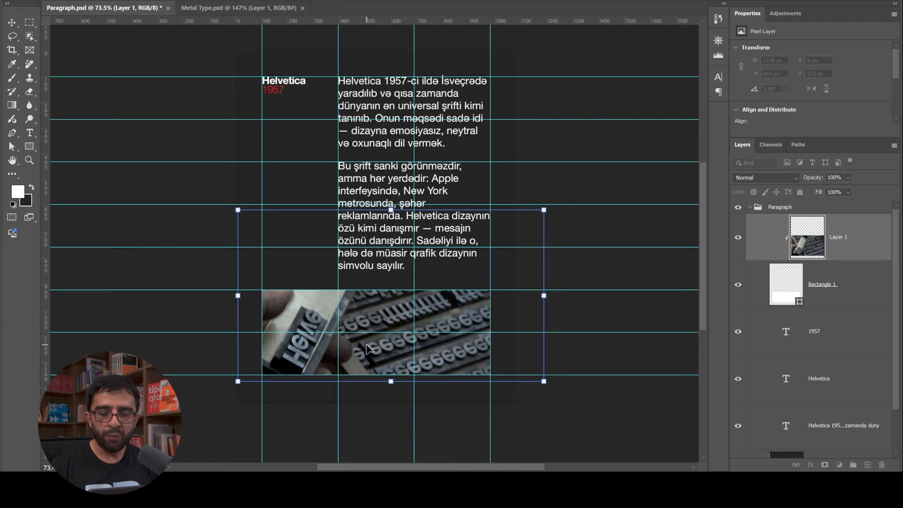
key(Return)
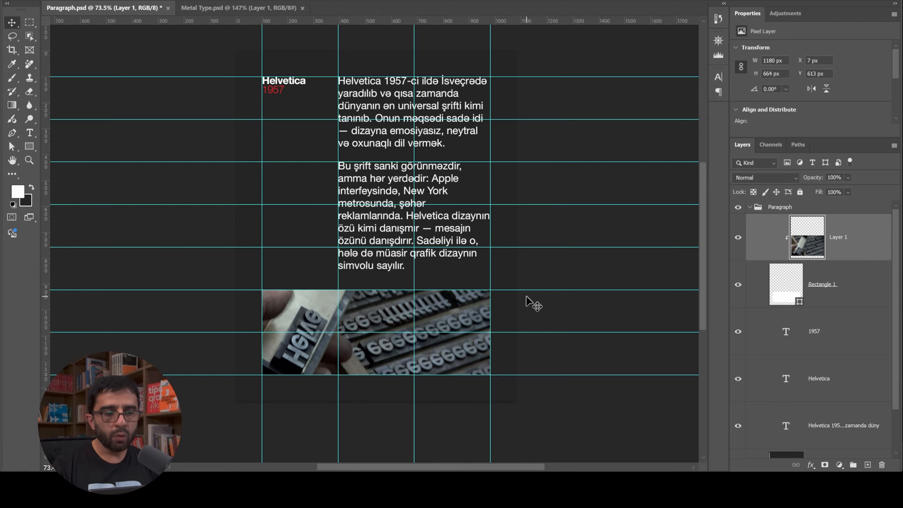
key(ctrl+semicolon)
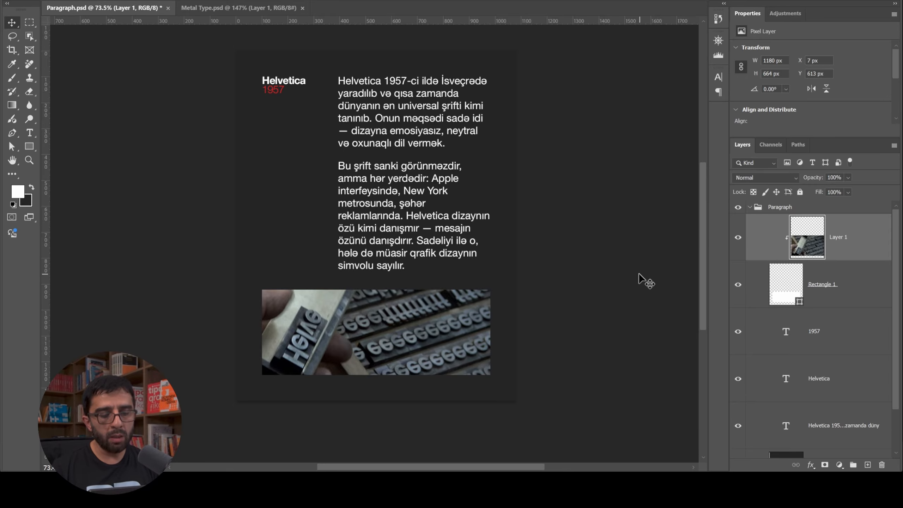
Step: Try hyphenation on the whole two-paragraph text and turn it off again
key(t)
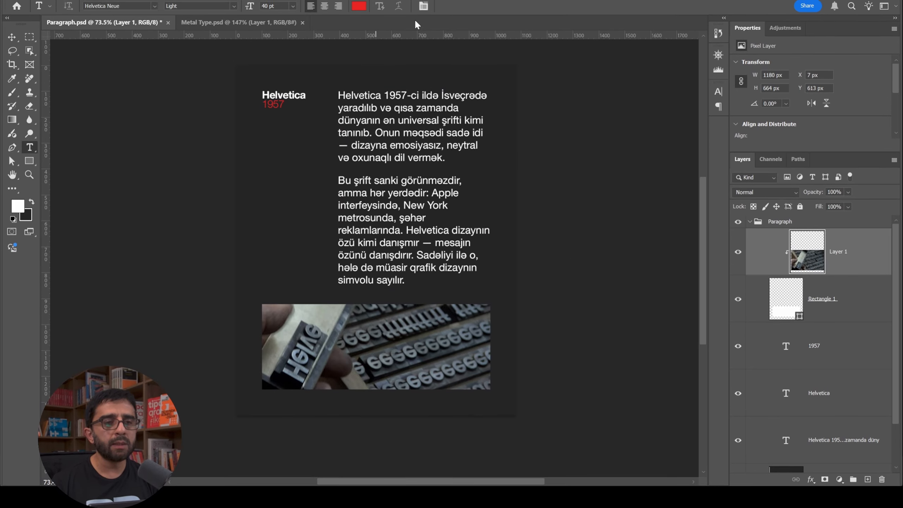
click(423, 6)
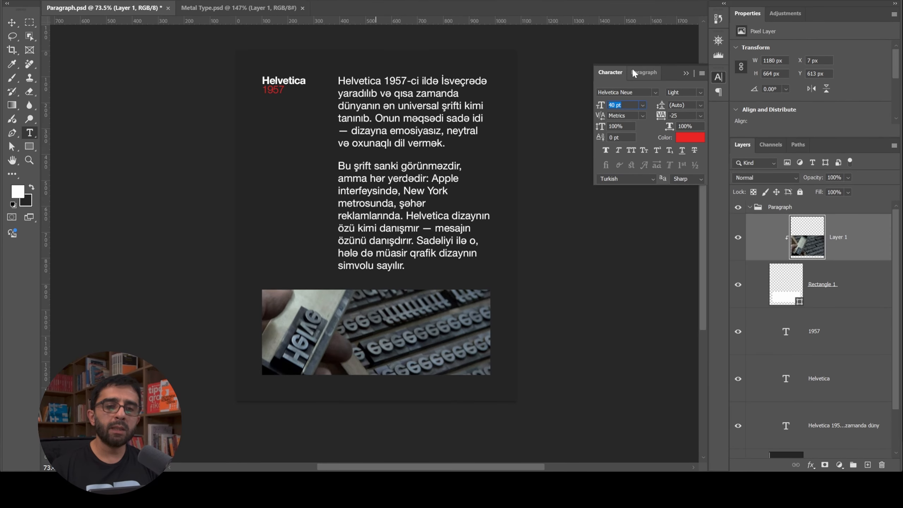
click(648, 103)
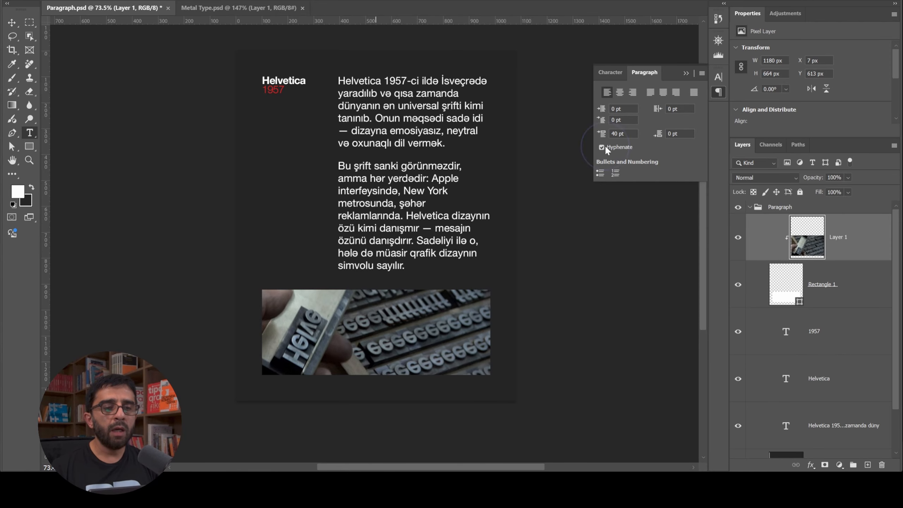
click(403, 124)
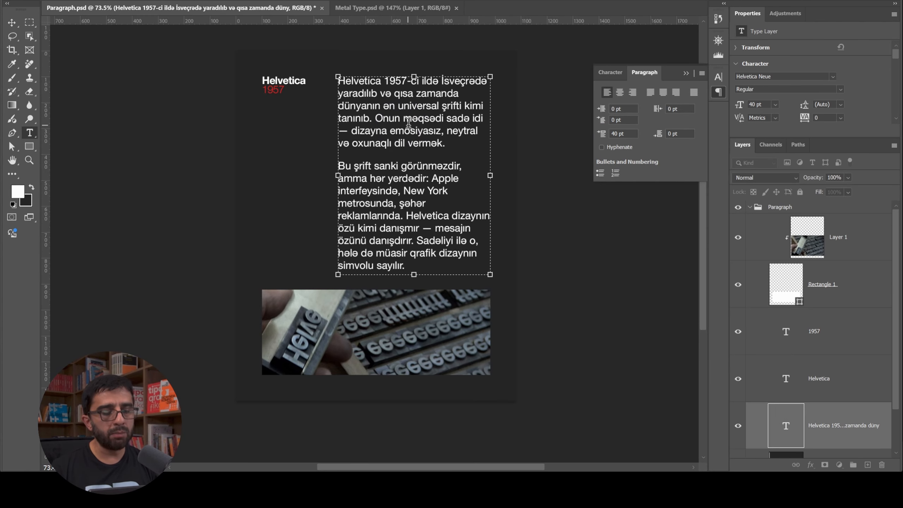
key(ctrl+a)
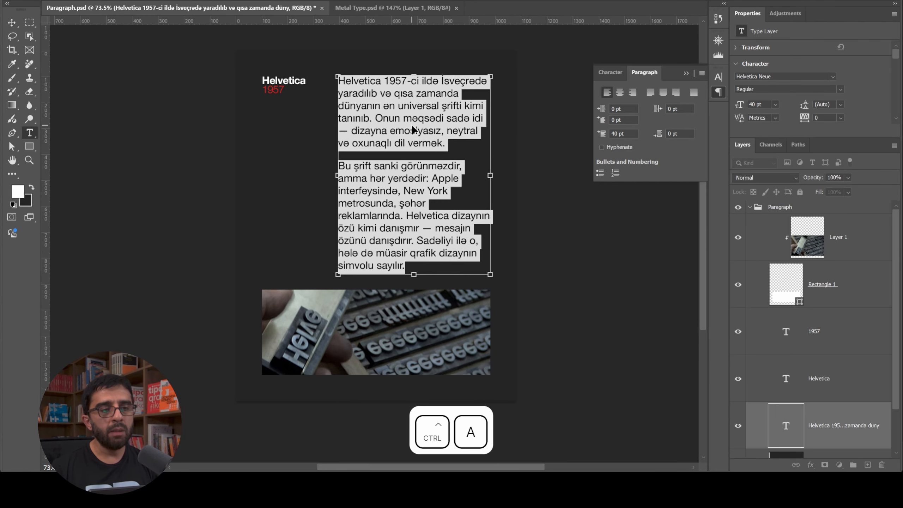
click(601, 146)
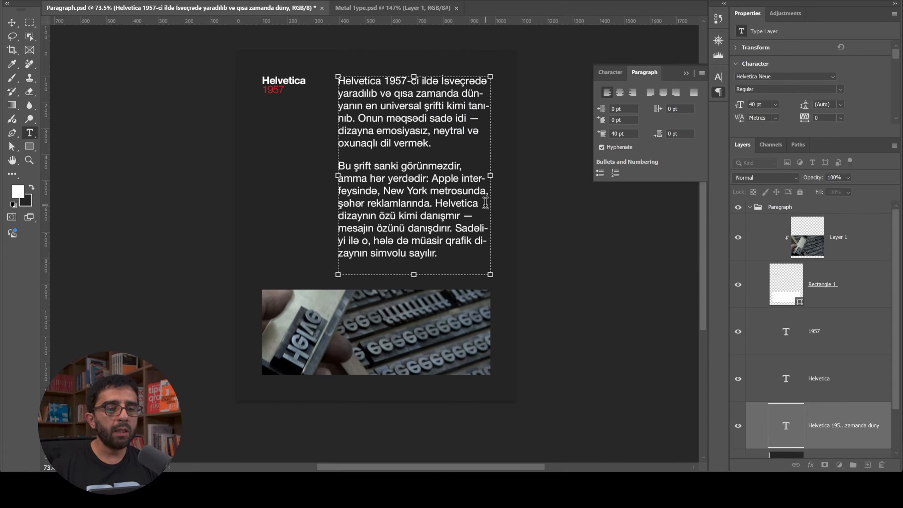
key(ctrl+a)
click(603, 145)
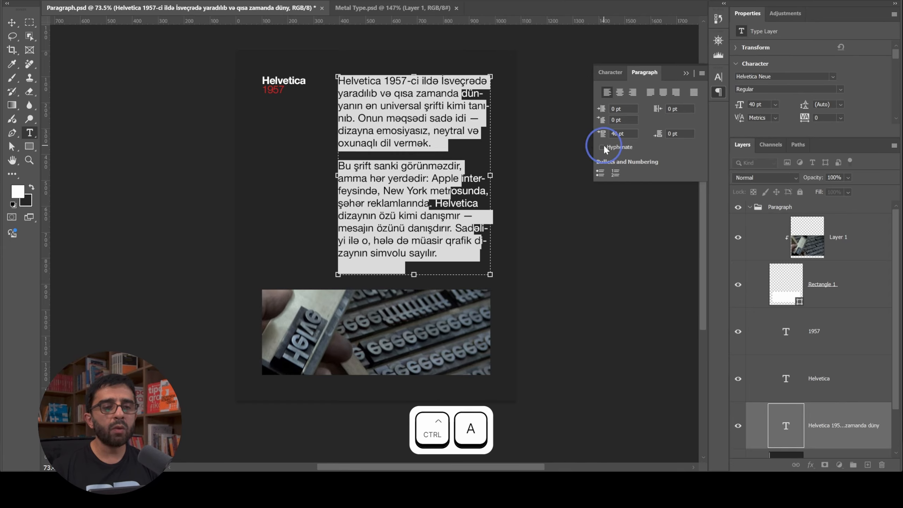
Step: Turn on hyphenation for the whole two-paragraph text and finish editing it
click(601, 146)
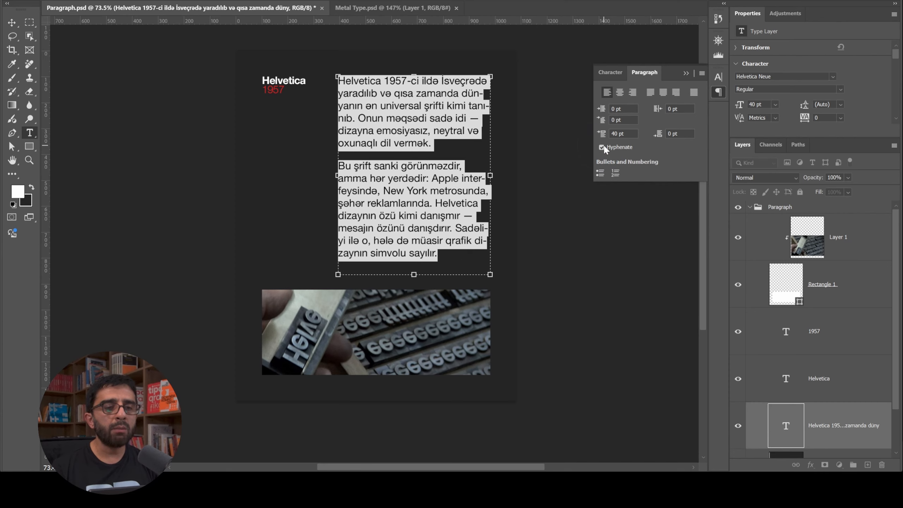
click(11, 23)
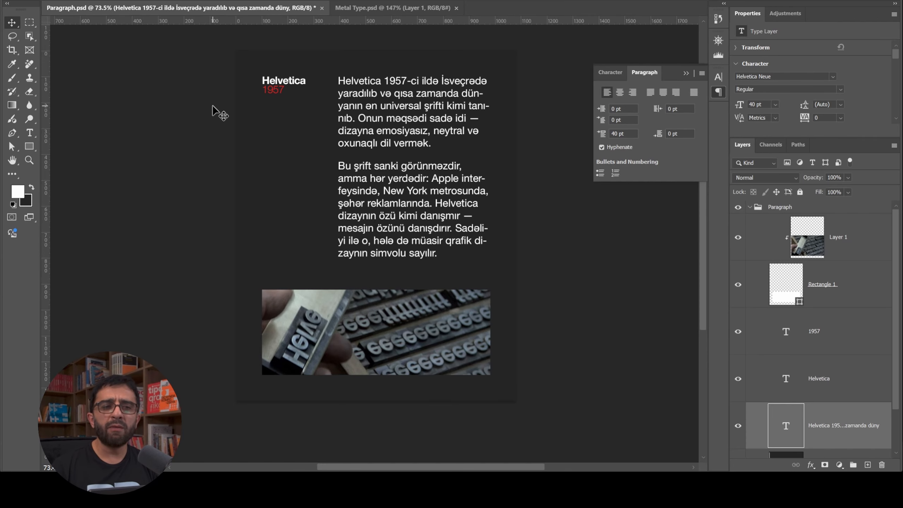
Step: Scale the red 1957 text up to the width of the Helvetica title, about 81.5 pt
key(z)
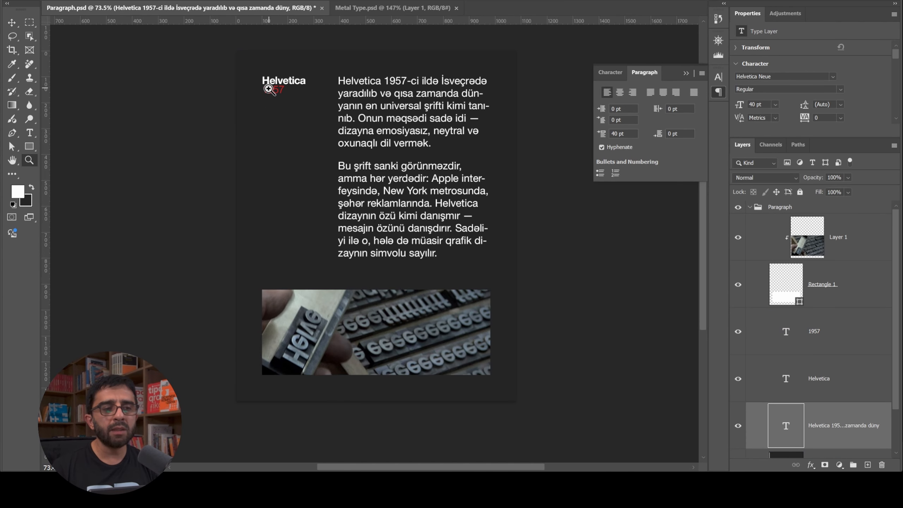
drag(274, 89, 329, 89)
key(v)
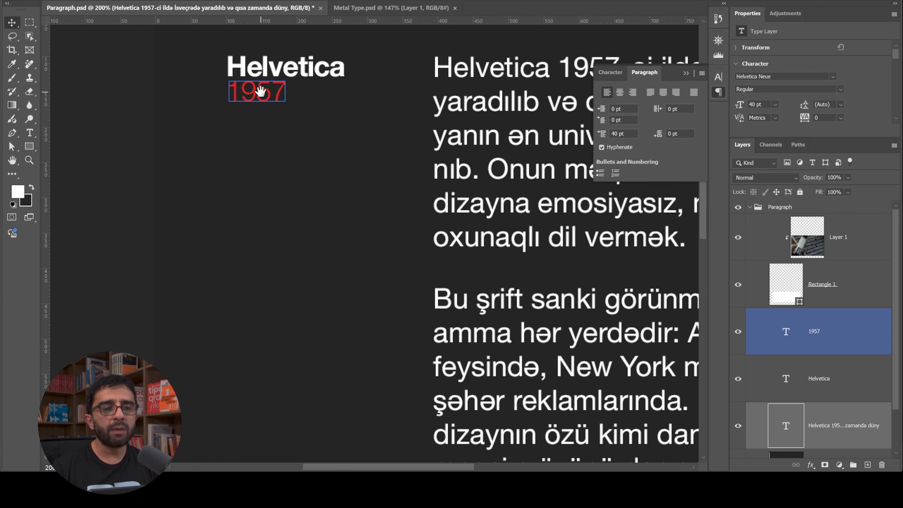
drag(261, 91, 260, 113)
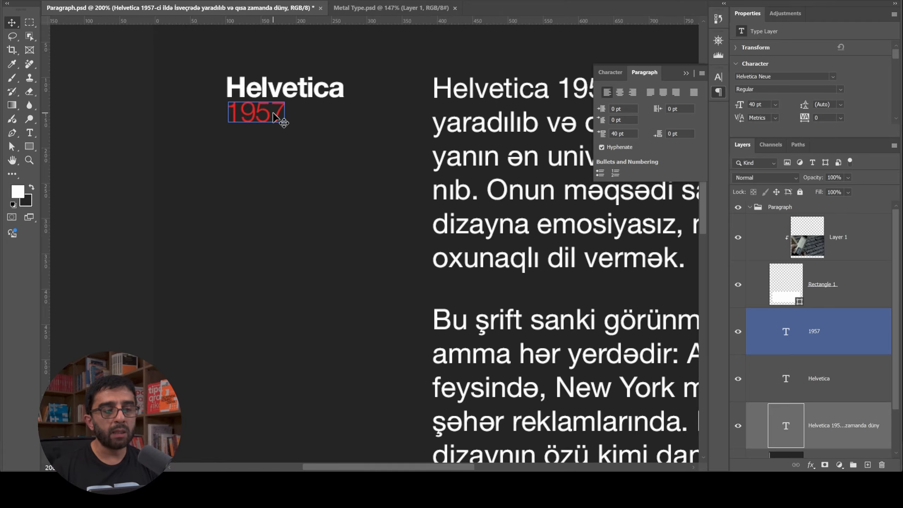
key(z)
drag(273, 112, 240, 107)
key(v)
alt+right_click(262, 110)
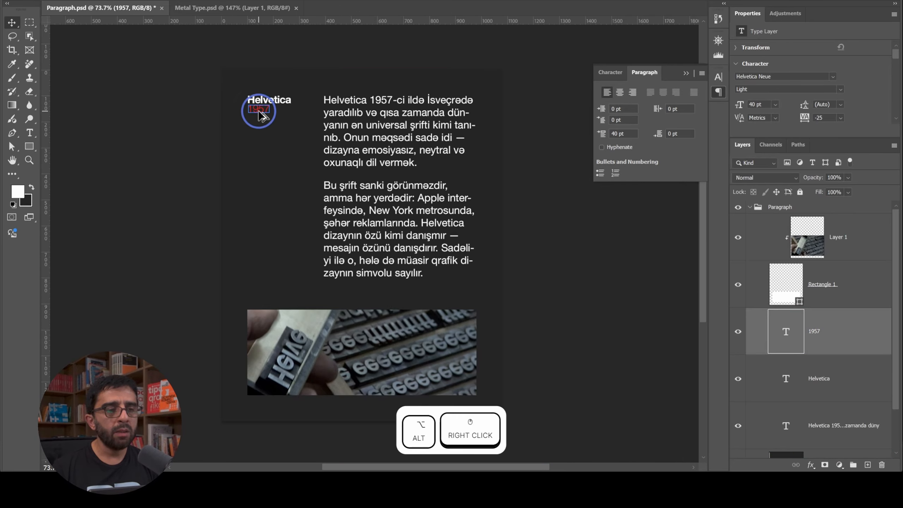
key(ctrl+t)
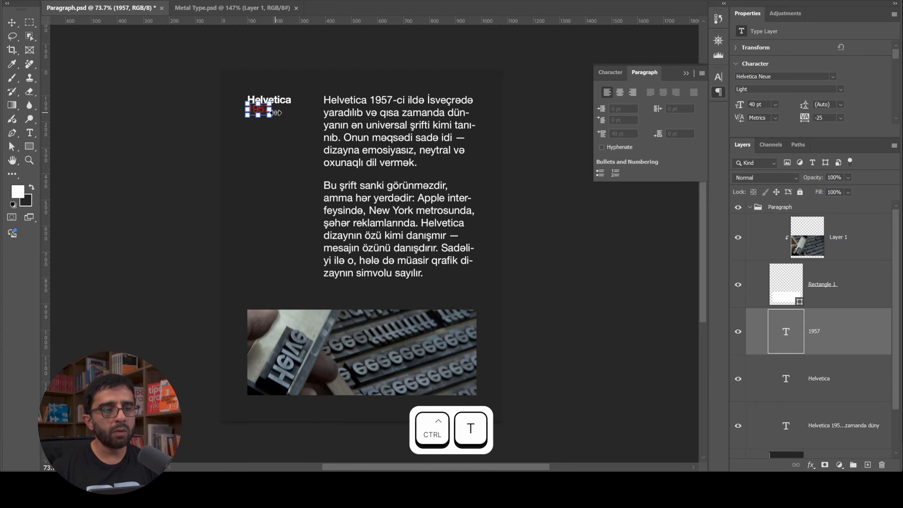
drag(272, 117, 293, 128)
key(Return)
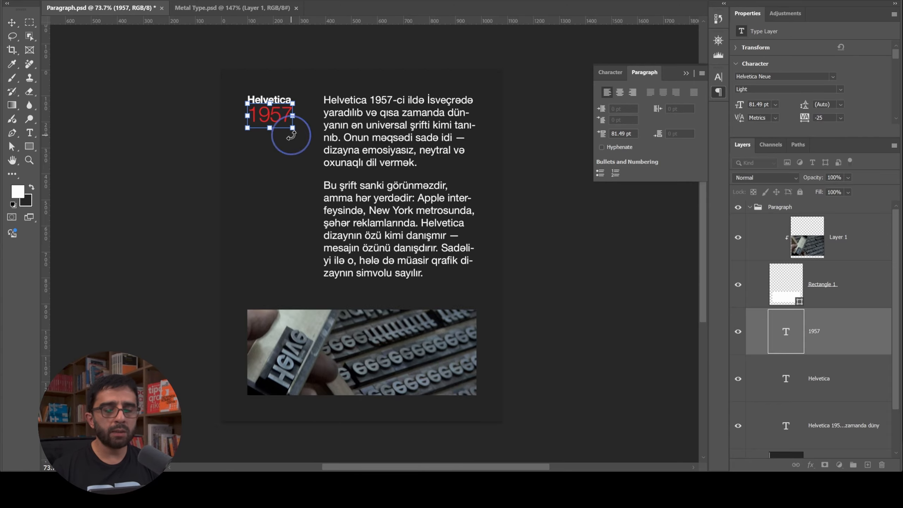
Step: Fine-tune the horizontal position of the enlarged 1957 so its sides line up with the Helvetica title above it
key(z)
drag(252, 97, 301, 104)
key(v)
drag(264, 175, 258, 174)
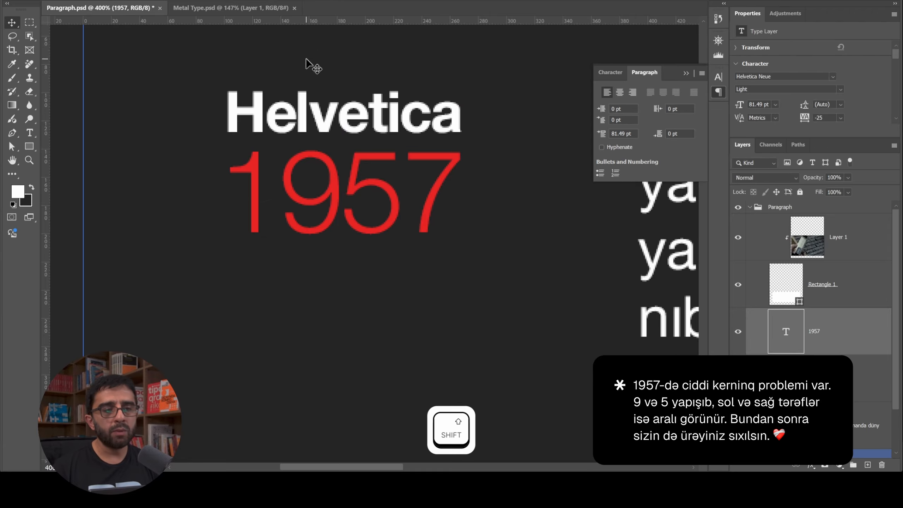
key(z)
drag(411, 126, 339, 127)
key(v)
drag(469, 217, 409, 207)
key(z)
key(v)
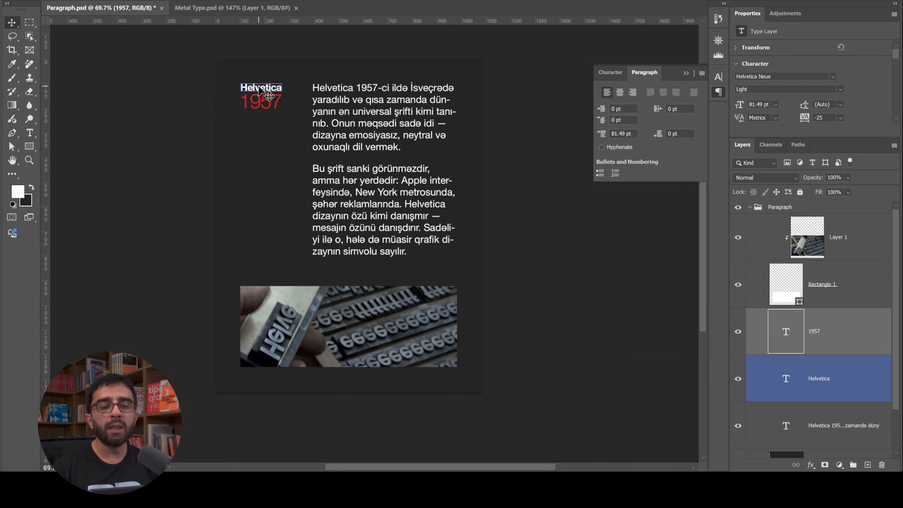
Step: Hide the paragraph settings and review the whole composition unobstructed
drag(446, 145, 455, 141)
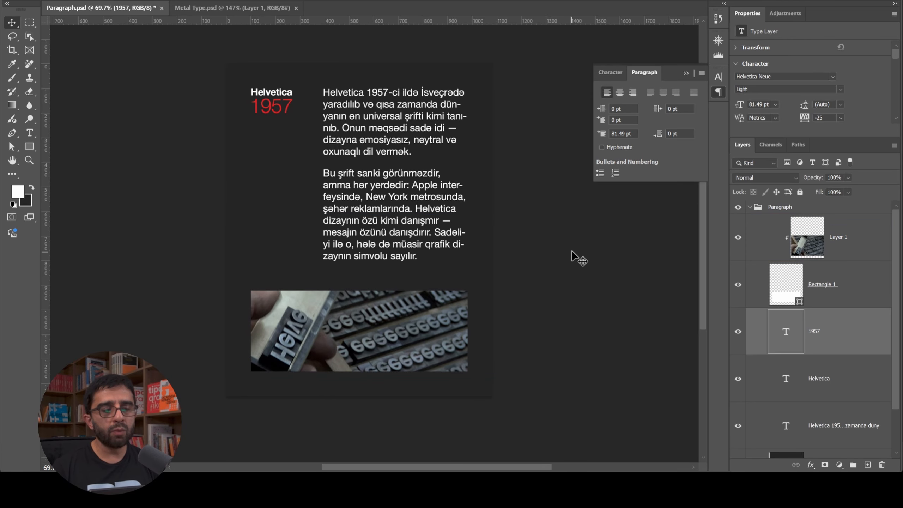
drag(561, 245, 568, 244)
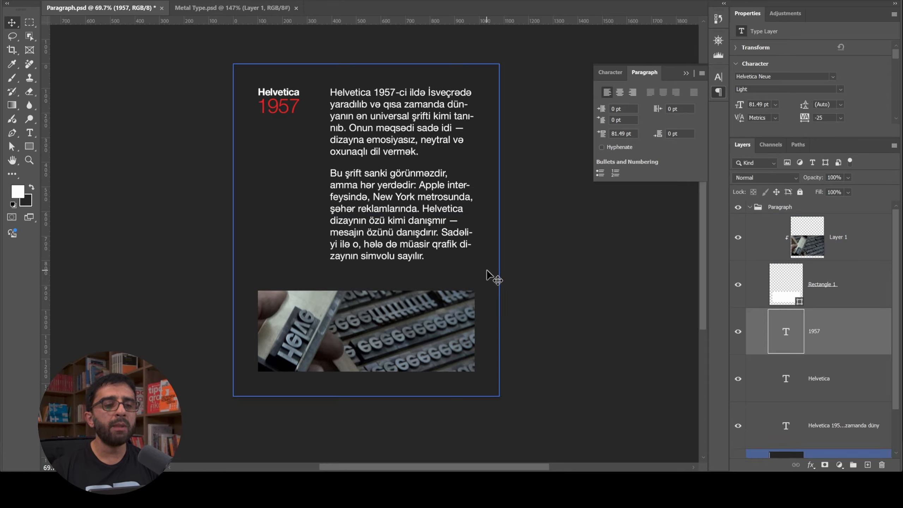
click(465, 179)
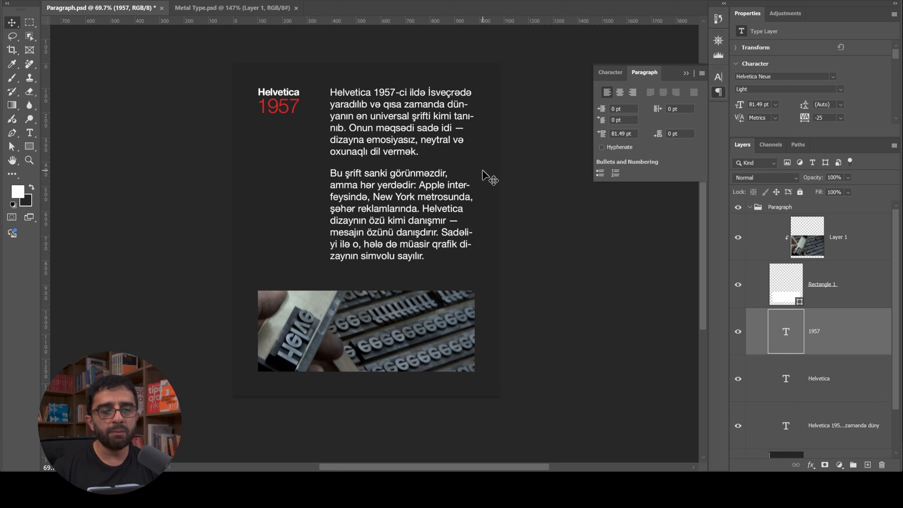
drag(480, 189, 485, 188)
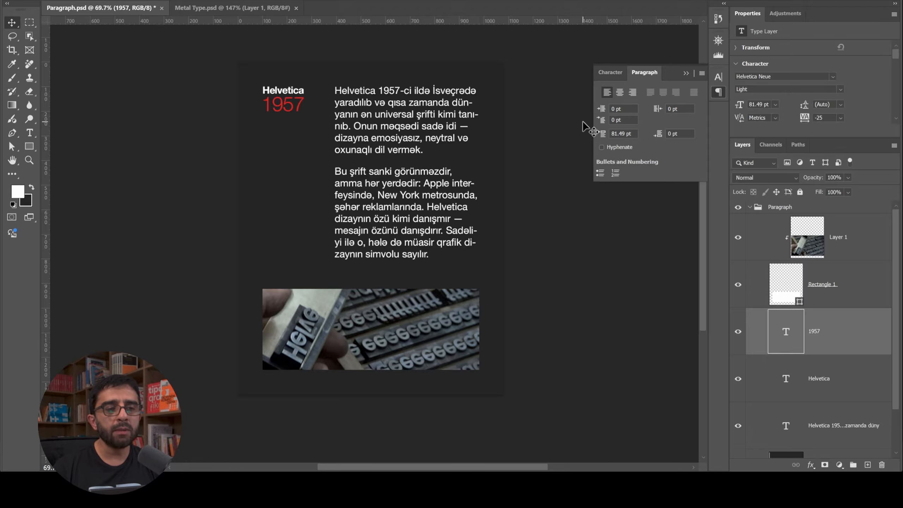
click(720, 92)
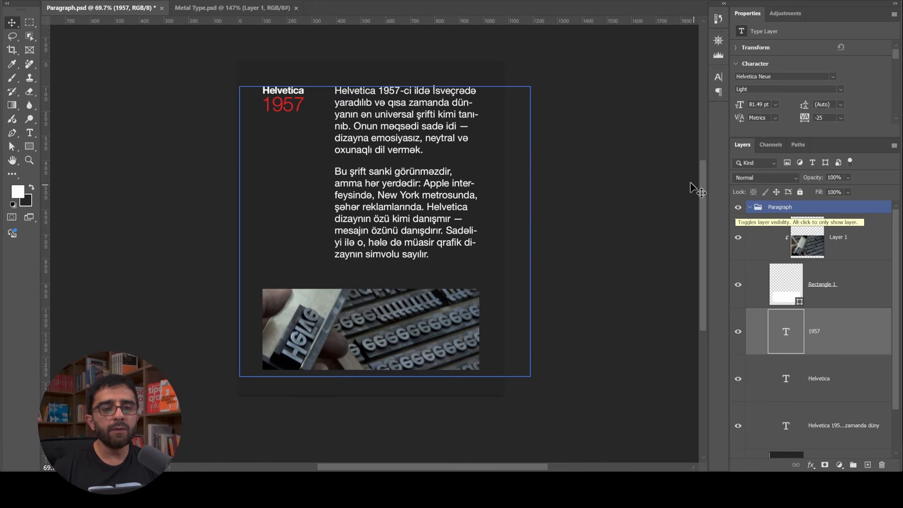
drag(611, 137, 601, 137)
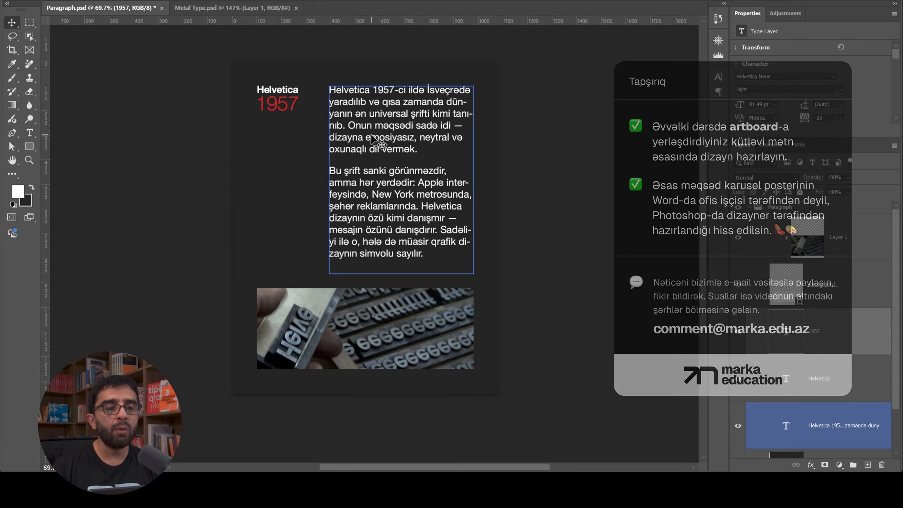
right_click(415, 124)
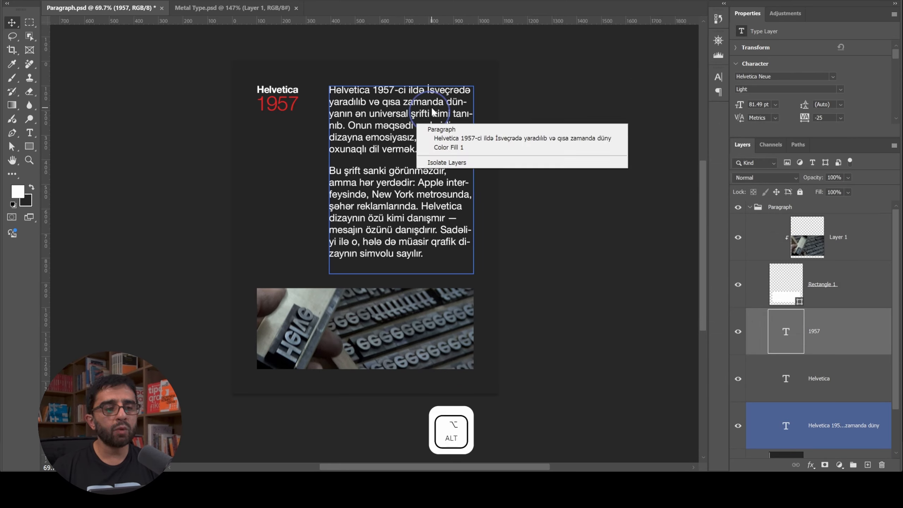
drag(391, 118, 310, 247)
key(ctrl+z)
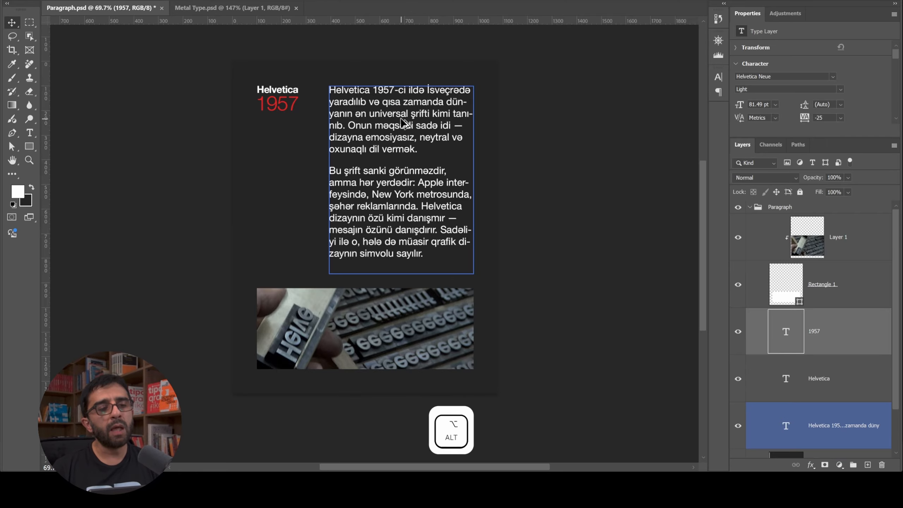
drag(404, 142, 301, 244)
key(ctrl+z)
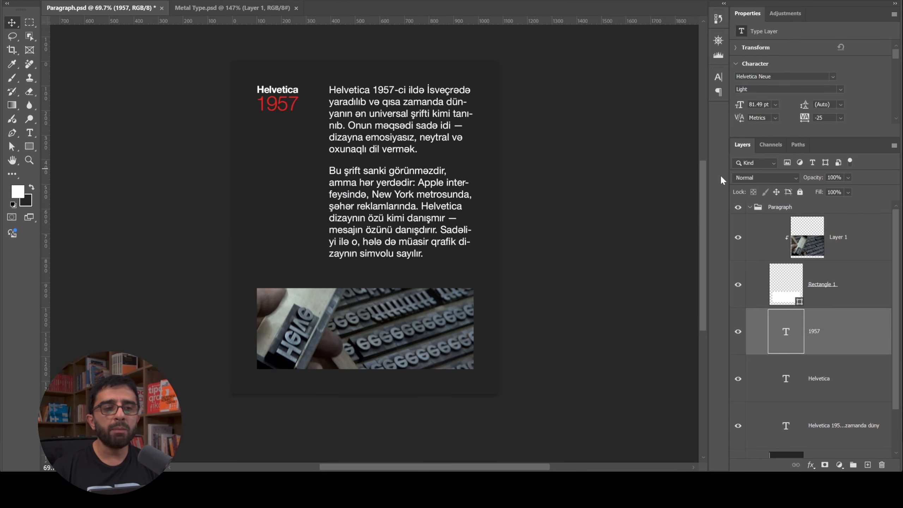
drag(584, 242, 585, 241)
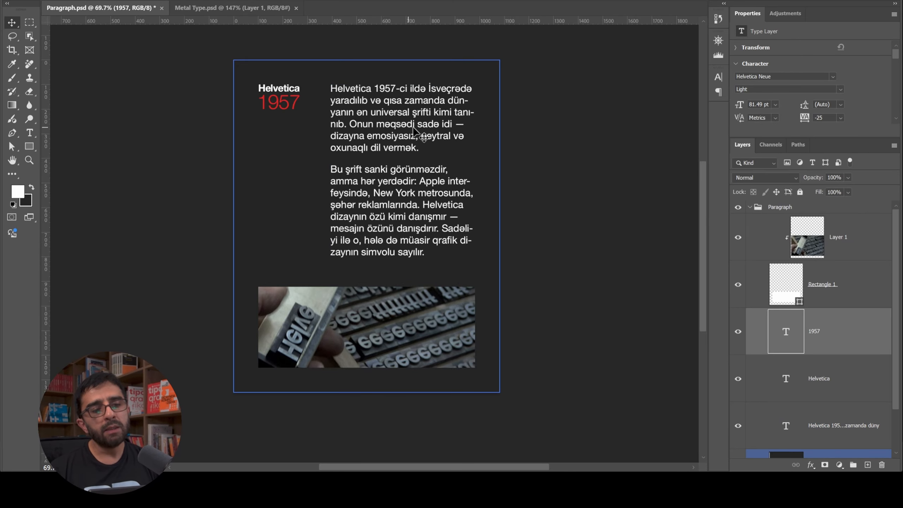
drag(607, 244, 601, 238)
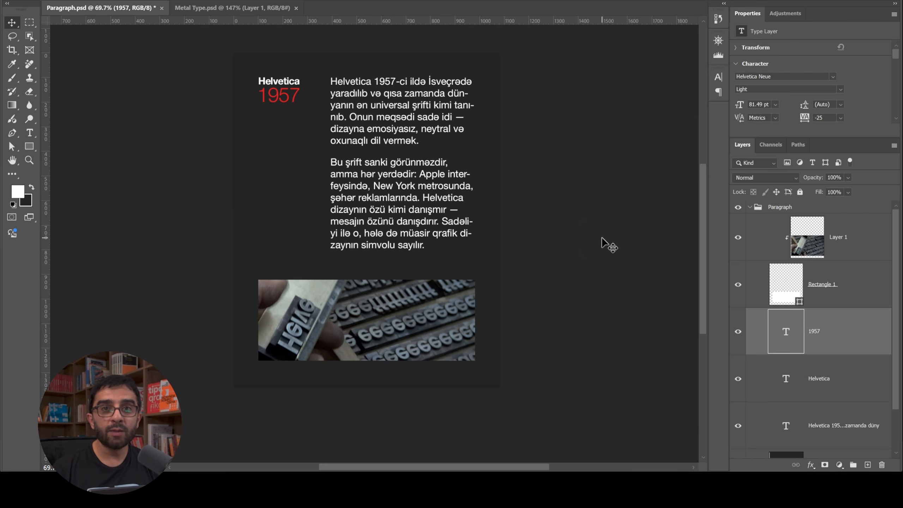